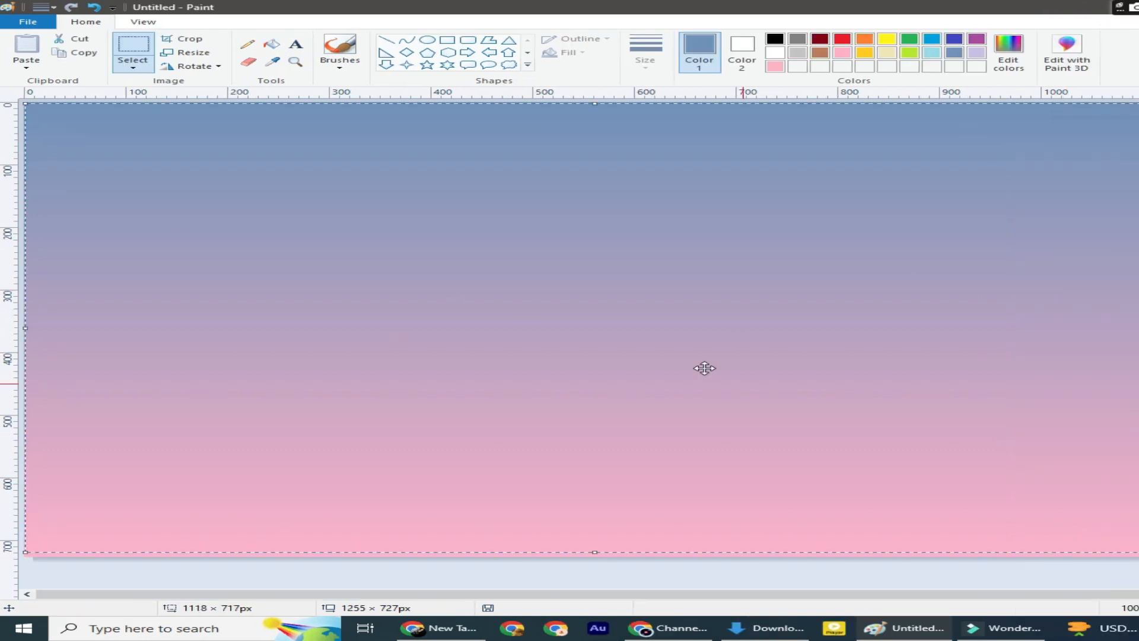
Copy the selected blue-to-pink gradient, paste it, and squash the copy into the upper half of the canvas
right_click(299, 209)
left_click(396, 233)
right_click(274, 165)
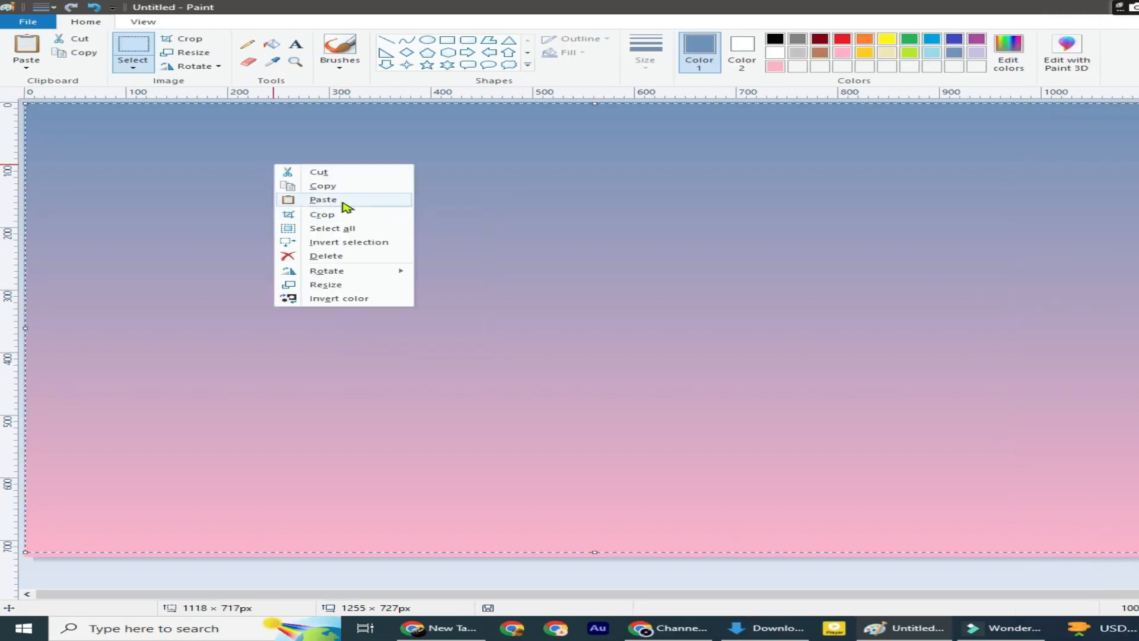
left_click(344, 204)
left_click_drag(594, 550, 674, 323)
Paste another copy of the gradient, flip it vertically, and squash it into the lower half of the canvas as a water reflection
key("ctrl+z")
left_click(193, 66)
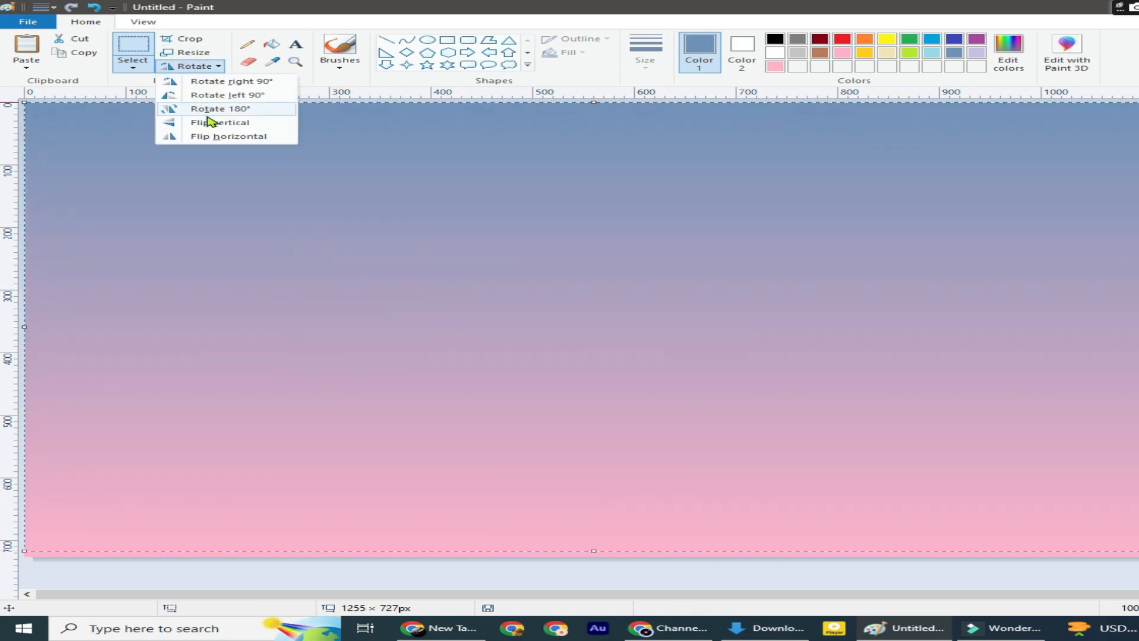
left_click(209, 122)
left_click_drag(593, 102, 674, 326)
left_click(674, 325)
left_click(55, 223)
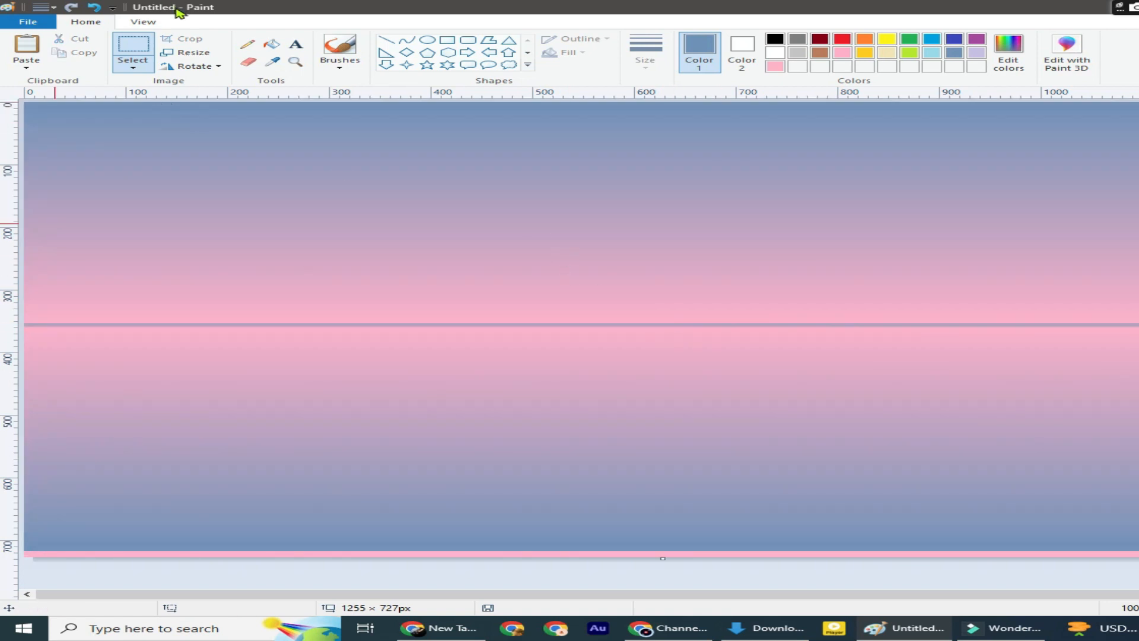
Mix a very dark green from the standard green for Color 1
left_click(911, 40)
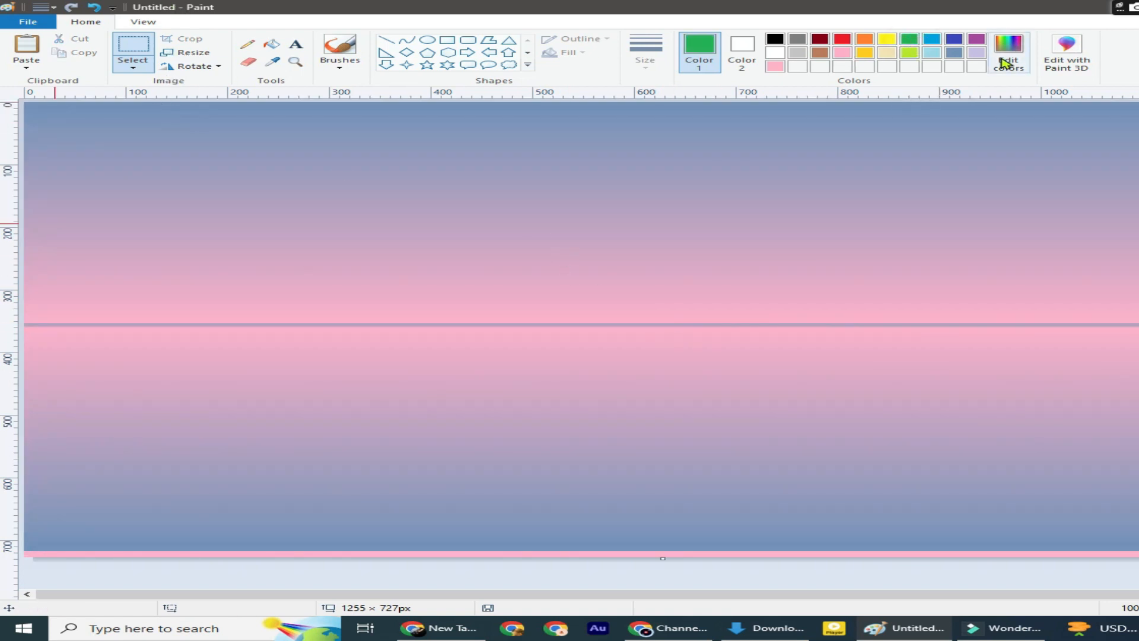
left_click(1009, 53)
left_click_drag(860, 318, 867, 335)
left_click(462, 397)
Outline a mountain and a row of bushes along the horizon with Free-form selection and fill the area with the dark green
left_click(133, 67)
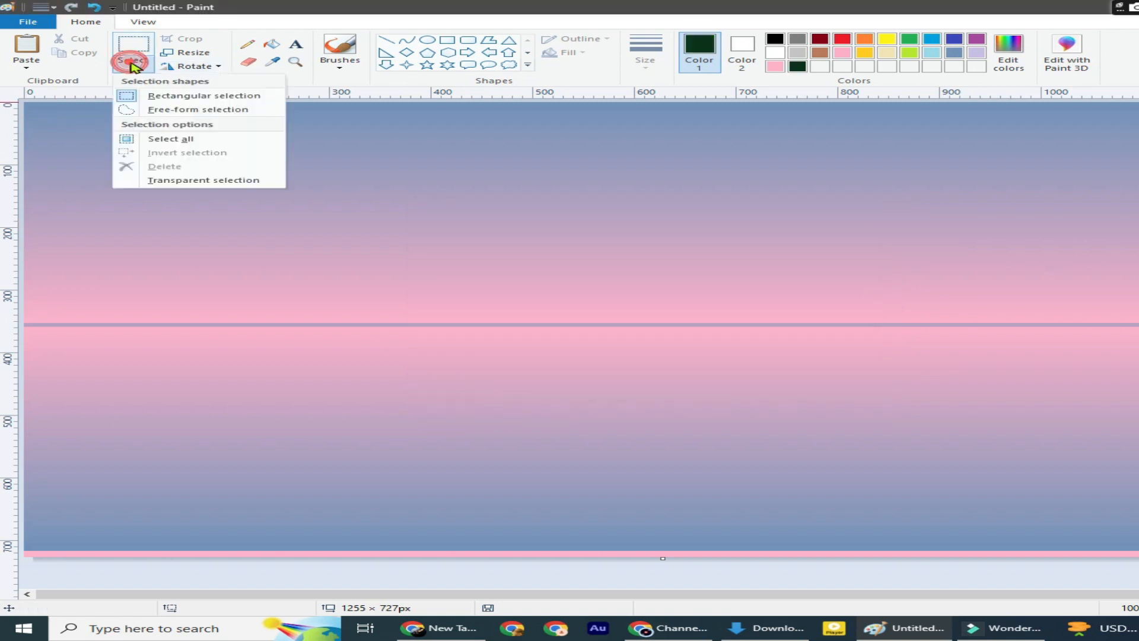
left_click(168, 112)
left_click_drag(26, 317, 36, 319)
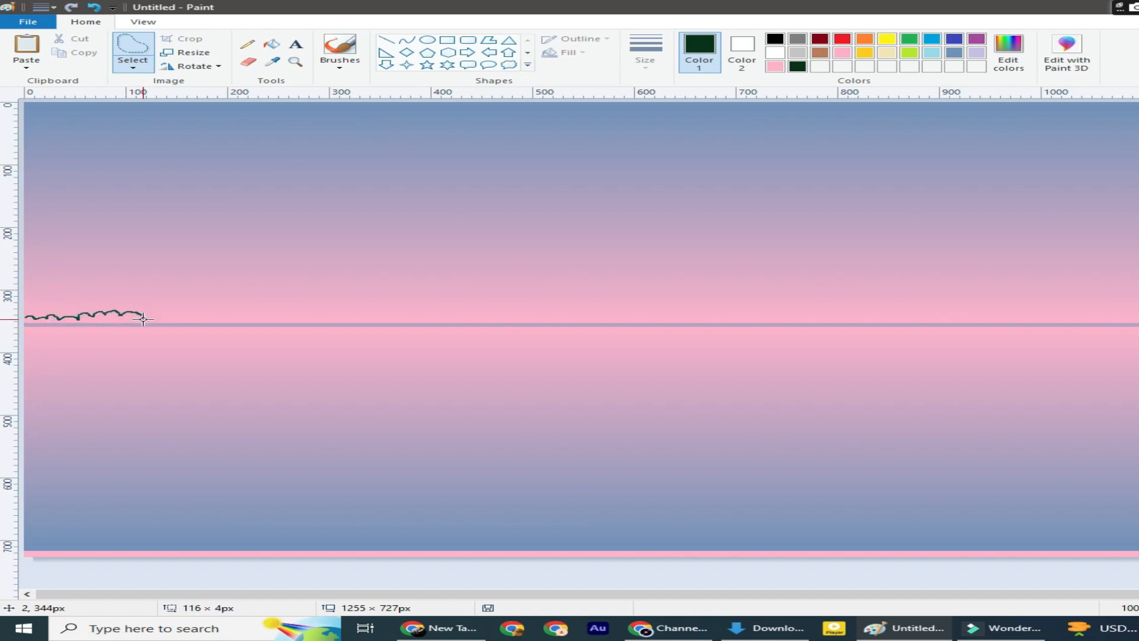
left_click_drag(296, 204, 486, 309)
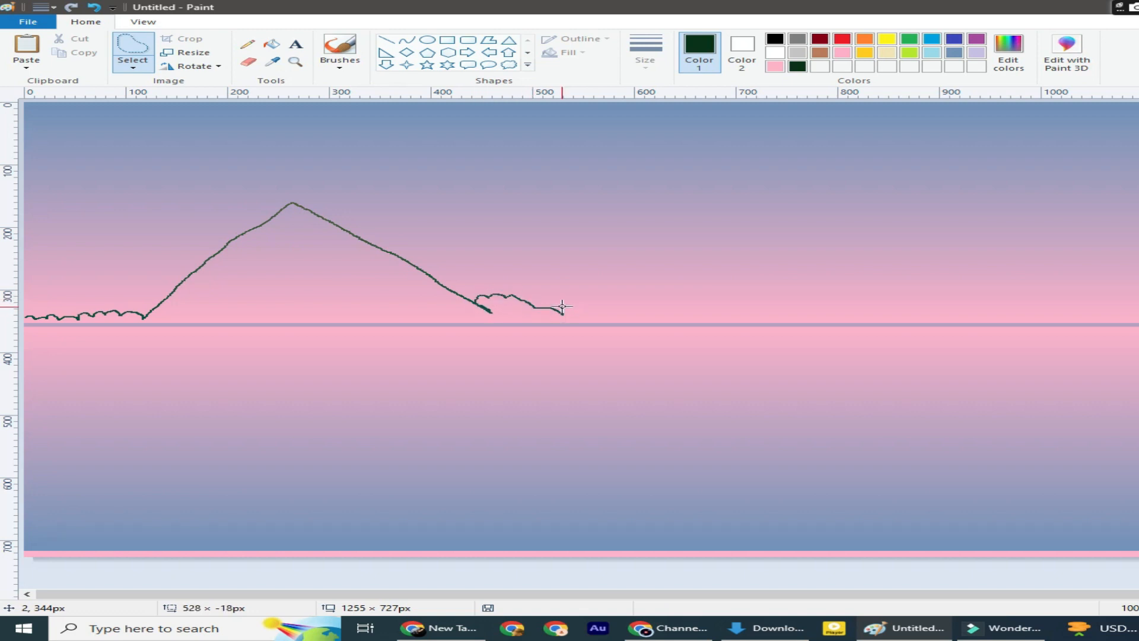
left_click_drag(660, 293, 698, 312)
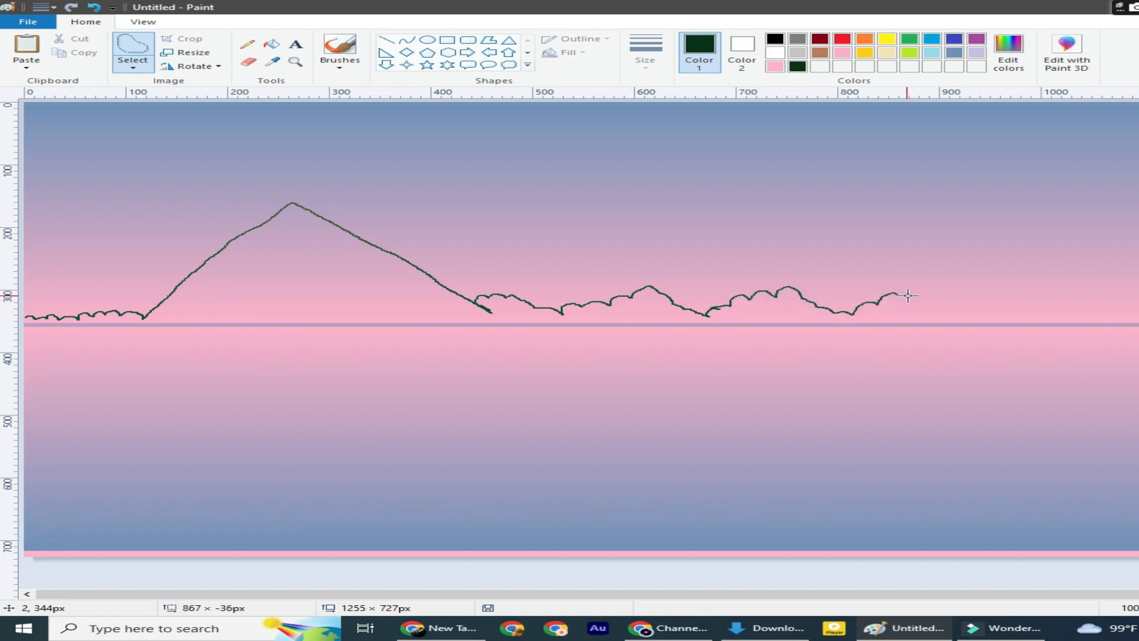
mouse_move(1035, 297)
left_mouse_down()
mouse_move(1081, 290)
mouse_move(1105, 310)
left_mouse_up()
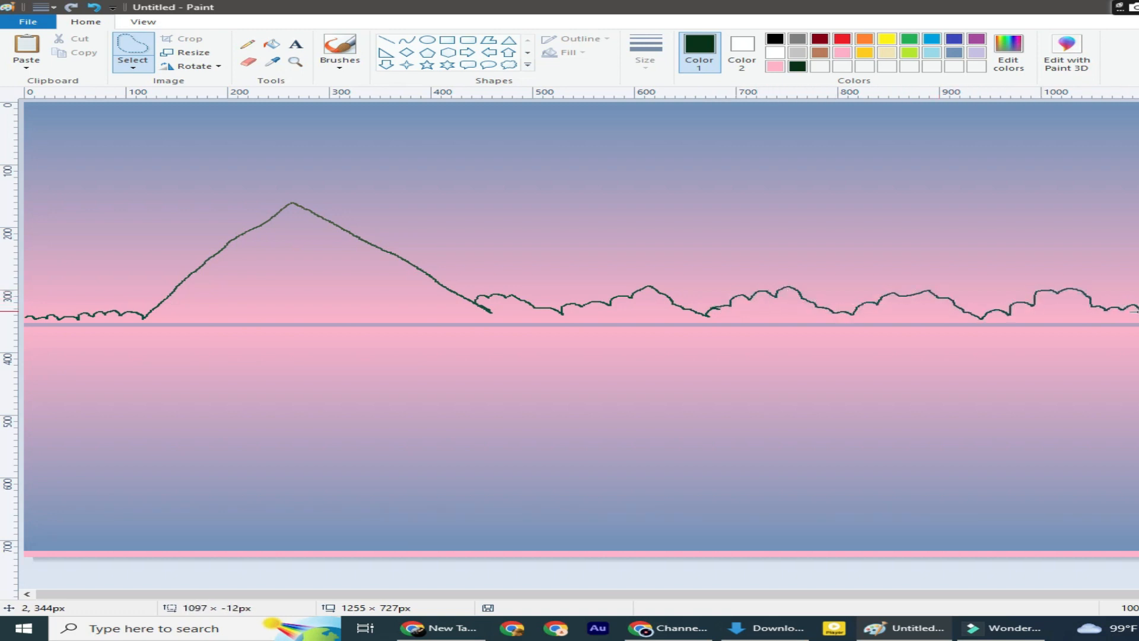
mouse_move(926, 322)
left_mouse_down()
mouse_move(252, 330)
mouse_move(22, 318)
left_mouse_up()
left_click(742, 52)
left_click(798, 66)
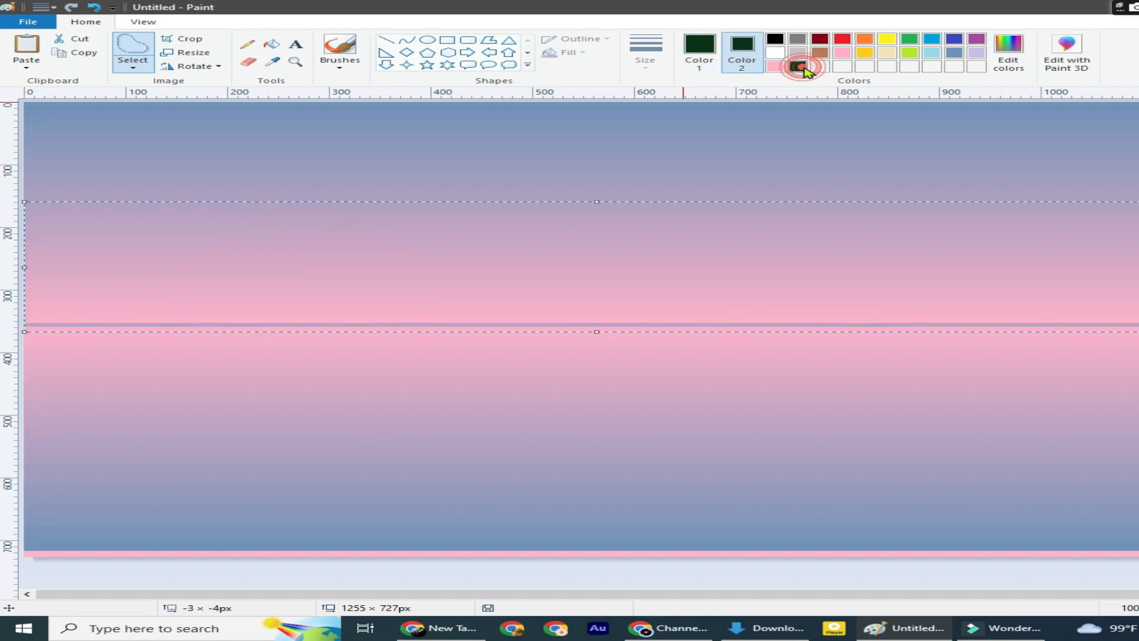
key("Delete")
Choose the Curve tool, mix a medium green (red 23, green 115, blue 49) and set it as Color 2 and Color 1
left_click(407, 40)
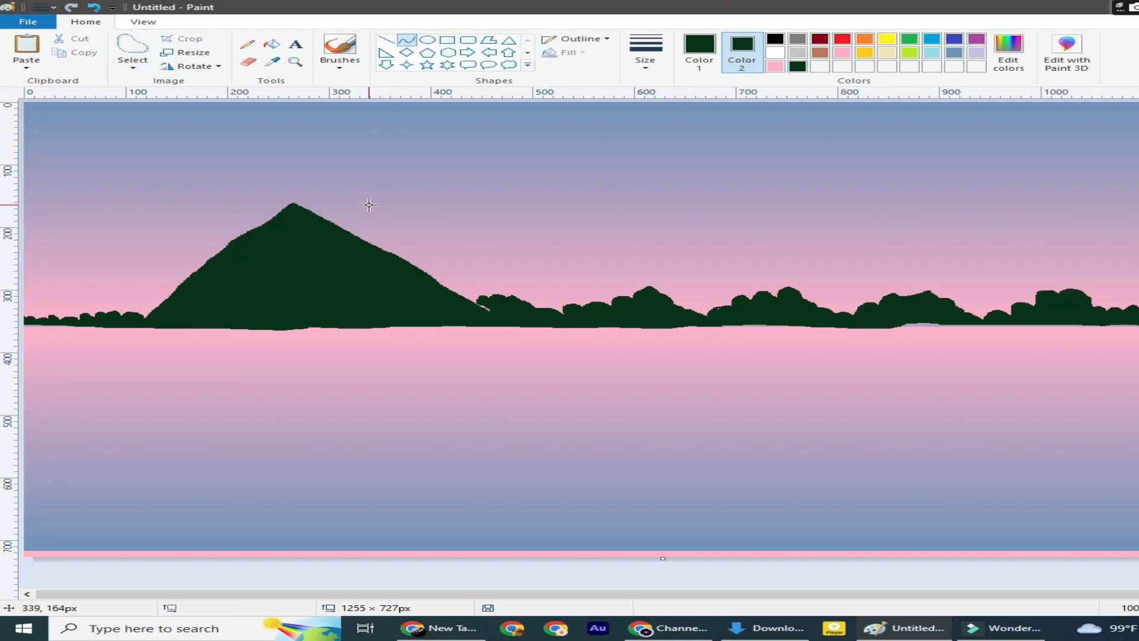
left_click(1008, 52)
left_click_drag(859, 323, 859, 310)
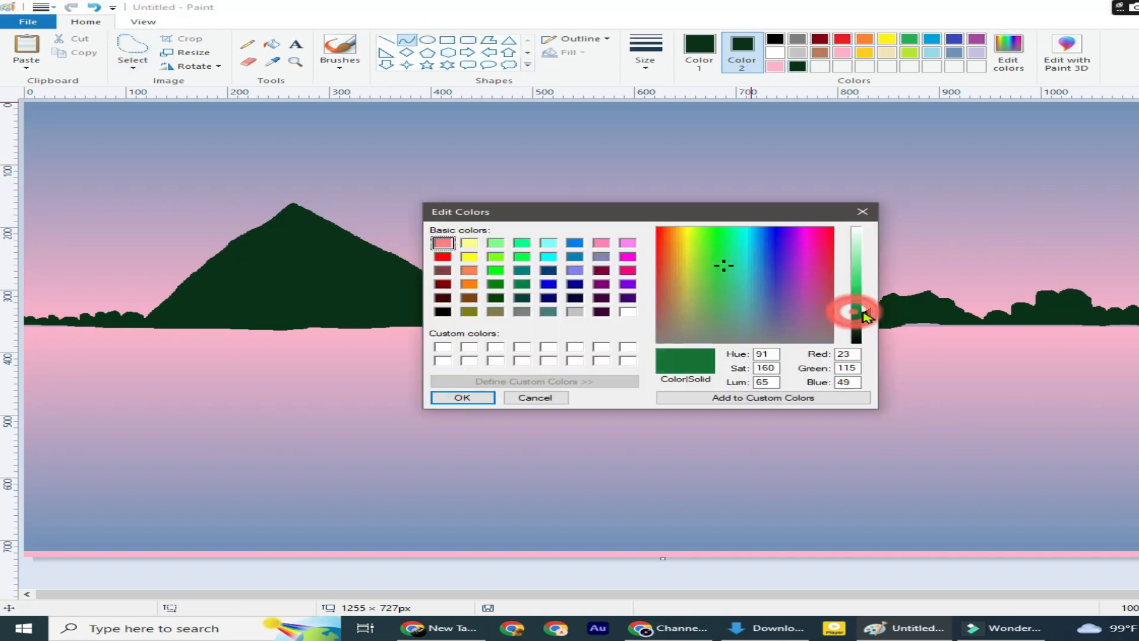
left_click(465, 398)
left_click_drag(290, 202, 415, 322)
left_click(699, 53)
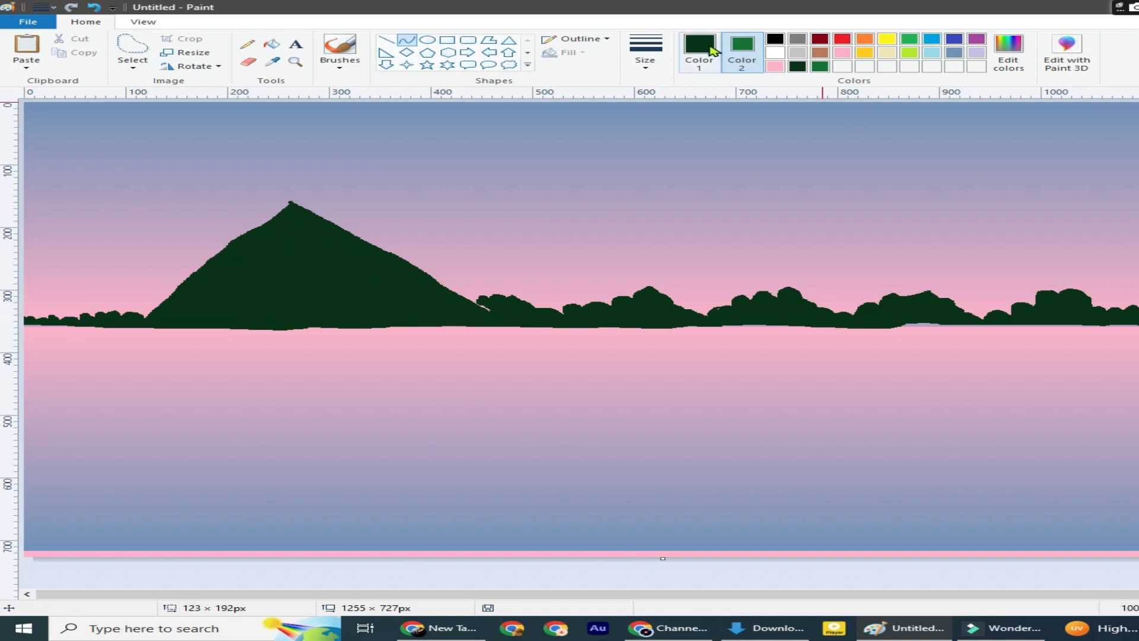
left_click(819, 66)
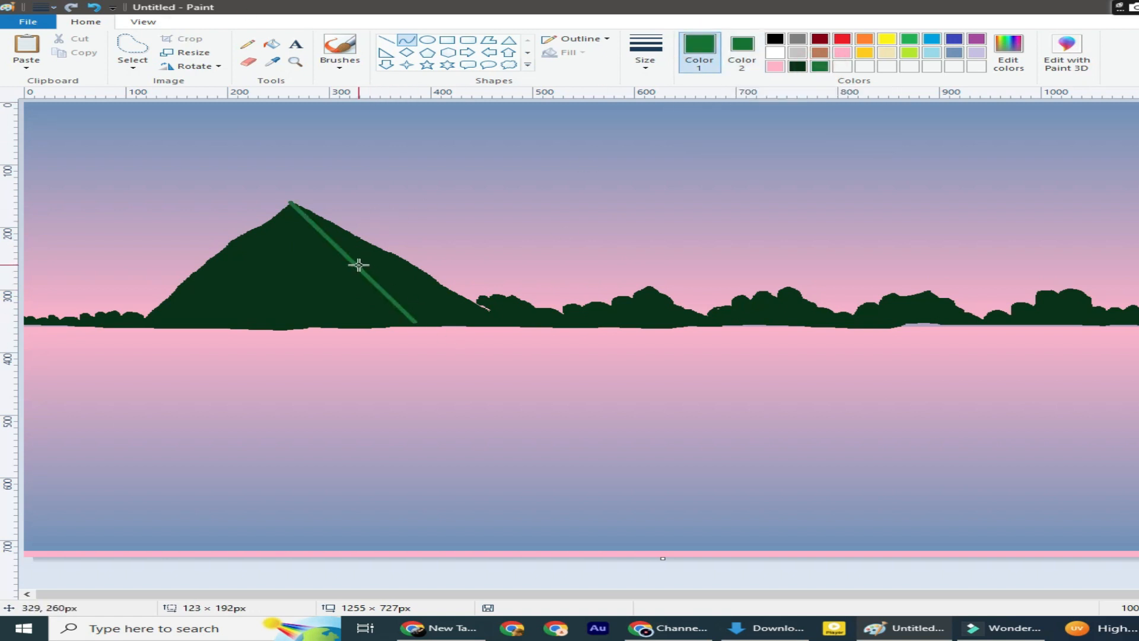
left_click(94, 8)
left_click_drag(290, 202, 385, 328)
left_click_drag(336, 265, 303, 277)
left_click(1136, 315)
left_click(94, 7)
Draw a medium green ridge line from the mountain's peak to its base, bent inward, and extend the canvas height to 753 px
left_click_drag(288, 205, 389, 326)
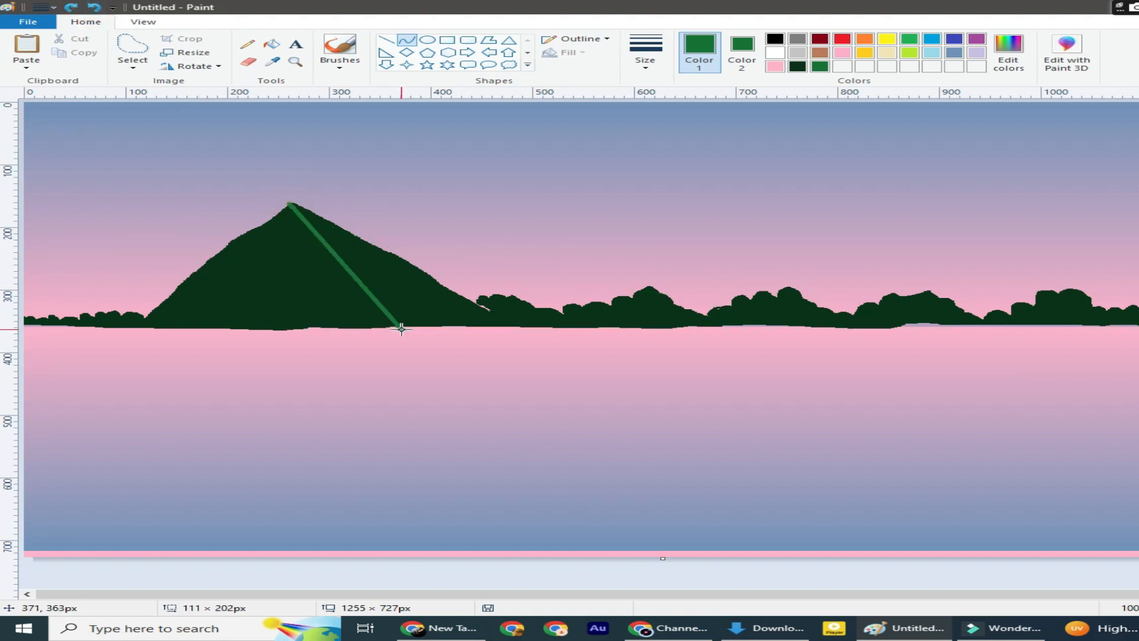
left_click_drag(348, 273, 308, 273)
left_click_drag(654, 569, 656, 573)
Close the mountain's lower right corner with a short line and fill its right face with medium green
left_click(386, 41)
left_click_drag(479, 305, 510, 327)
left_click(271, 43)
left_click(407, 305)
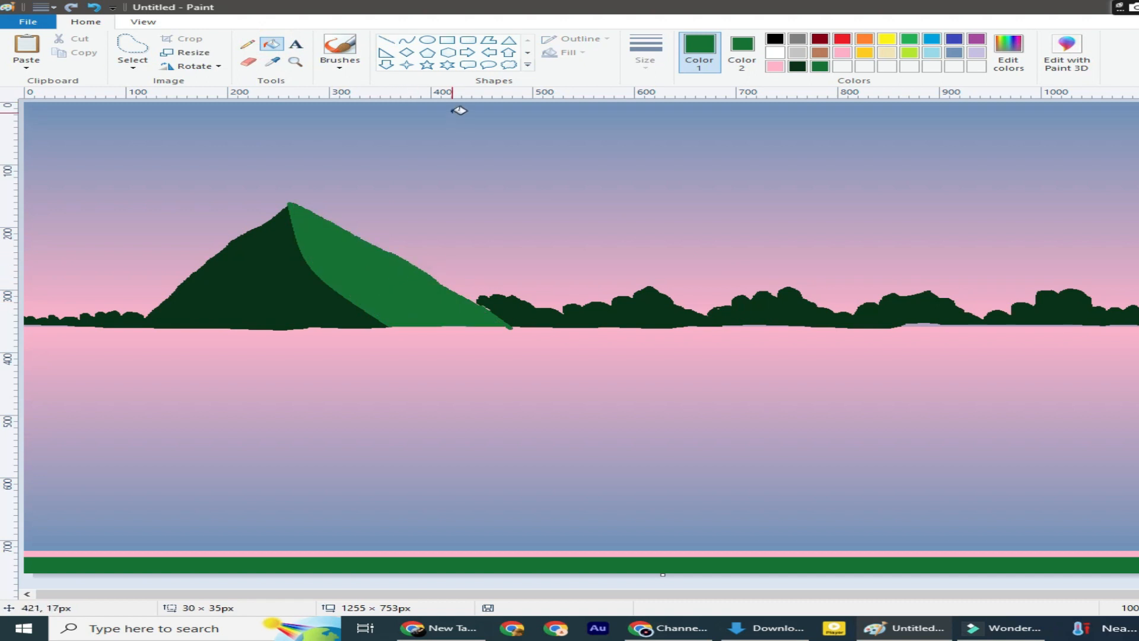
Outline a pointed foreground bank at the lower left with Free-form selection, enlarge it up to the horizon, and fill it with dark green
left_click(132, 62)
left_click(178, 109)
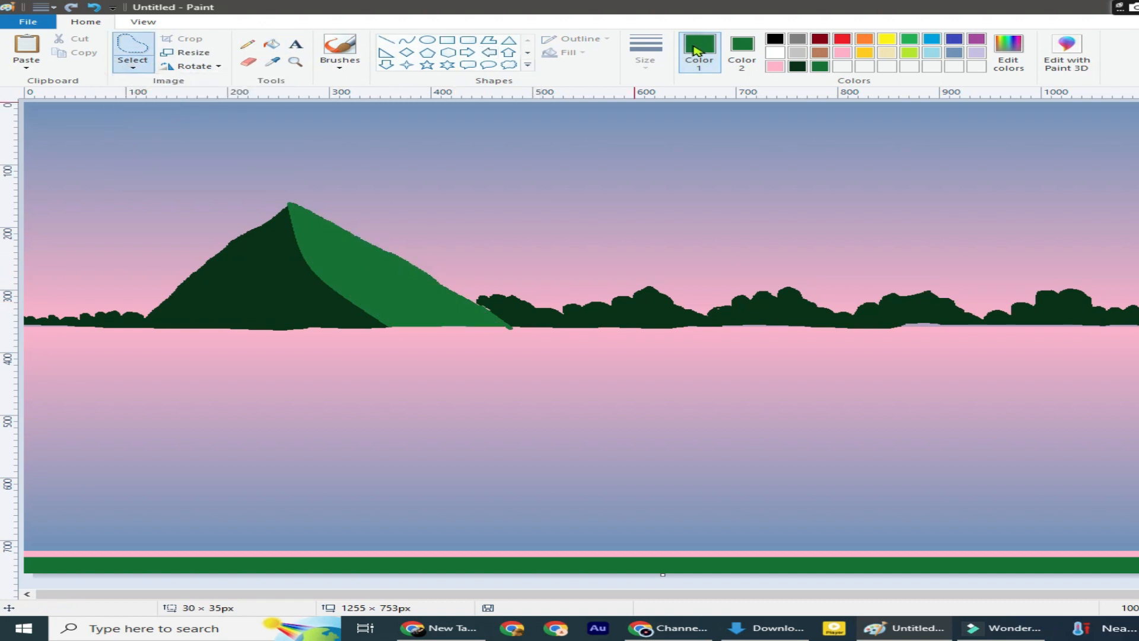
left_click(741, 51)
left_click(797, 66)
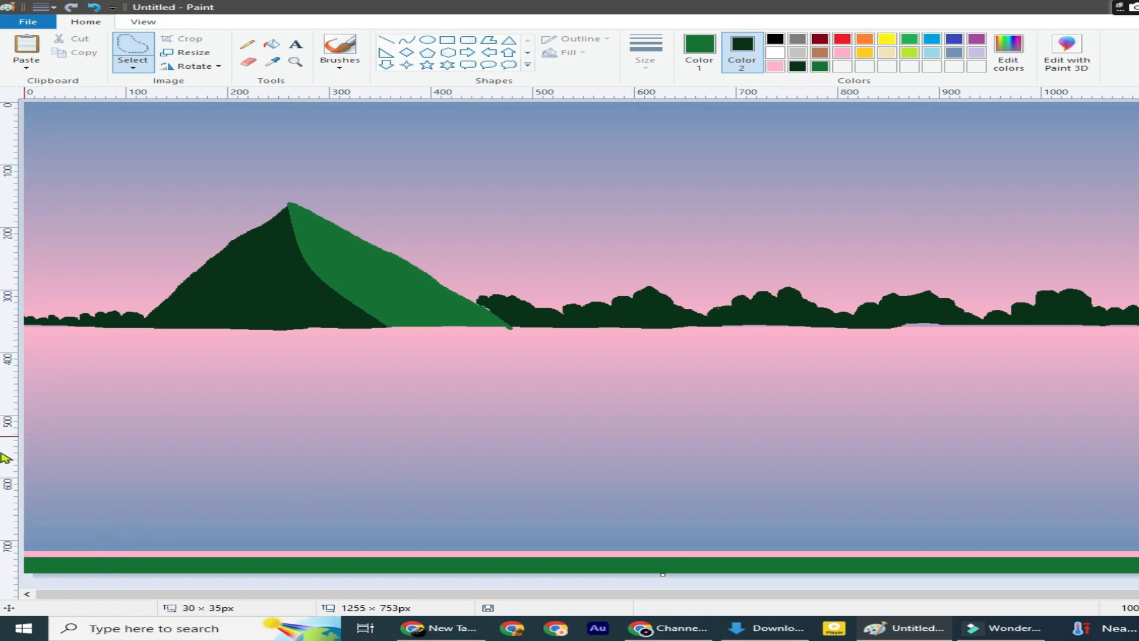
mouse_move(25, 554)
left_mouse_down()
mouse_move(261, 560)
mouse_move(456, 483)
mouse_move(178, 398)
mouse_move(81, 354)
mouse_move(3, 304)
left_mouse_up()
key("Delete")
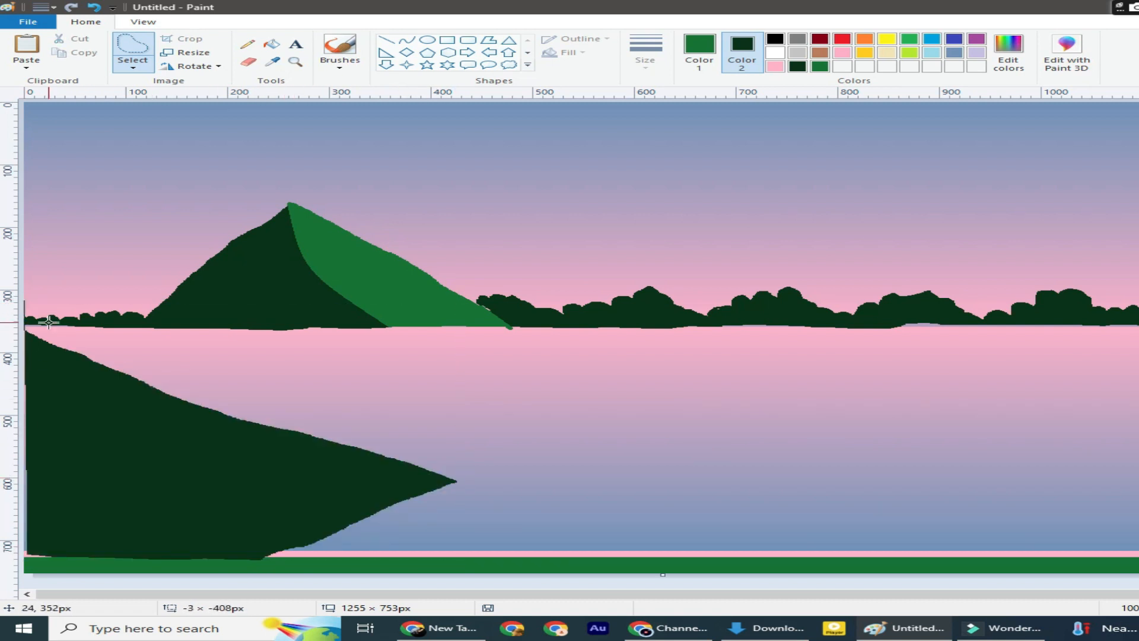
mouse_move(25, 309)
left_mouse_down()
mouse_move(257, 380)
mouse_move(563, 441)
mouse_move(274, 554)
mouse_move(13, 549)
left_mouse_up()
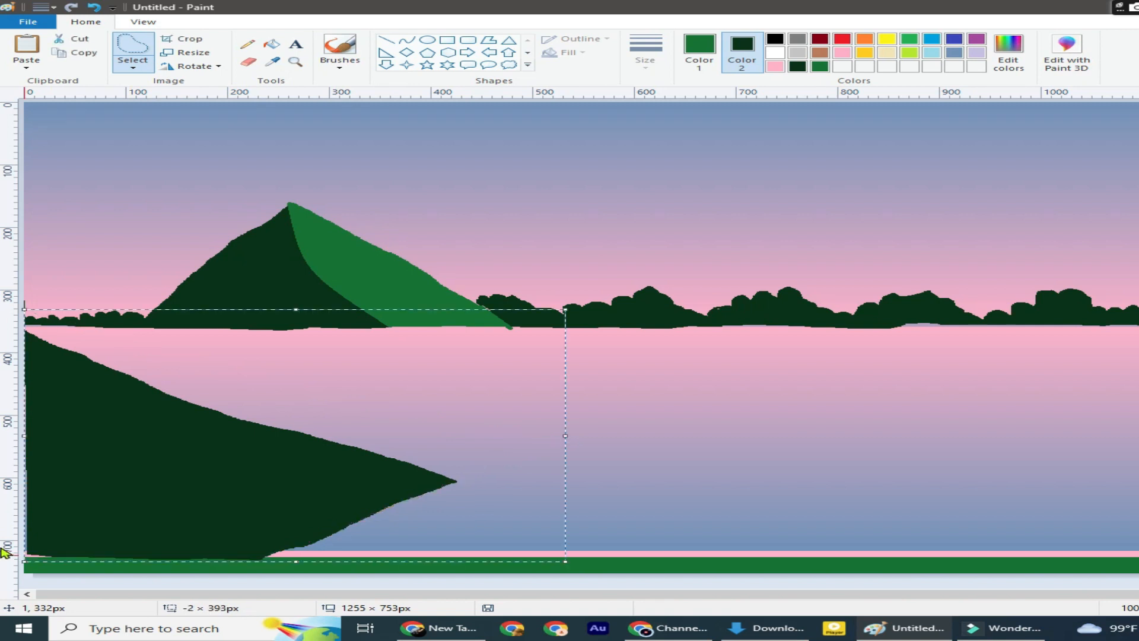
key("Delete")
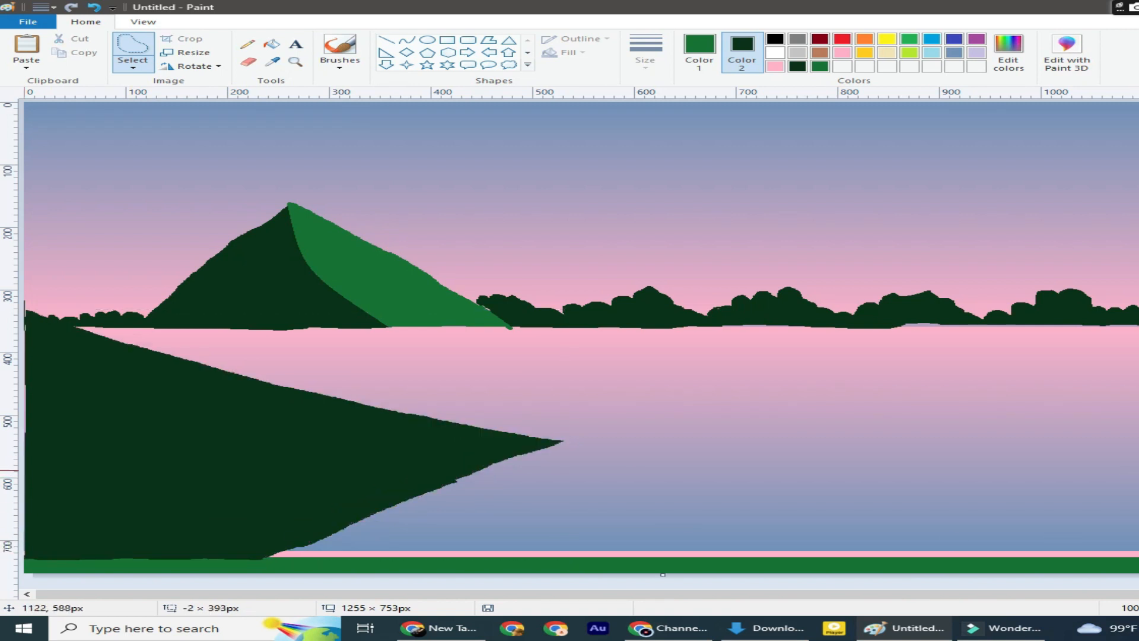
Outline a second sloping bank in the lower right corner of the picture and fill it with dark green
mouse_move(1138, 451)
left_mouse_down()
mouse_move(682, 550)
mouse_move(1136, 555)
left_mouse_up()
left_click_drag(1136, 446, 1137, 449)
key("Delete")
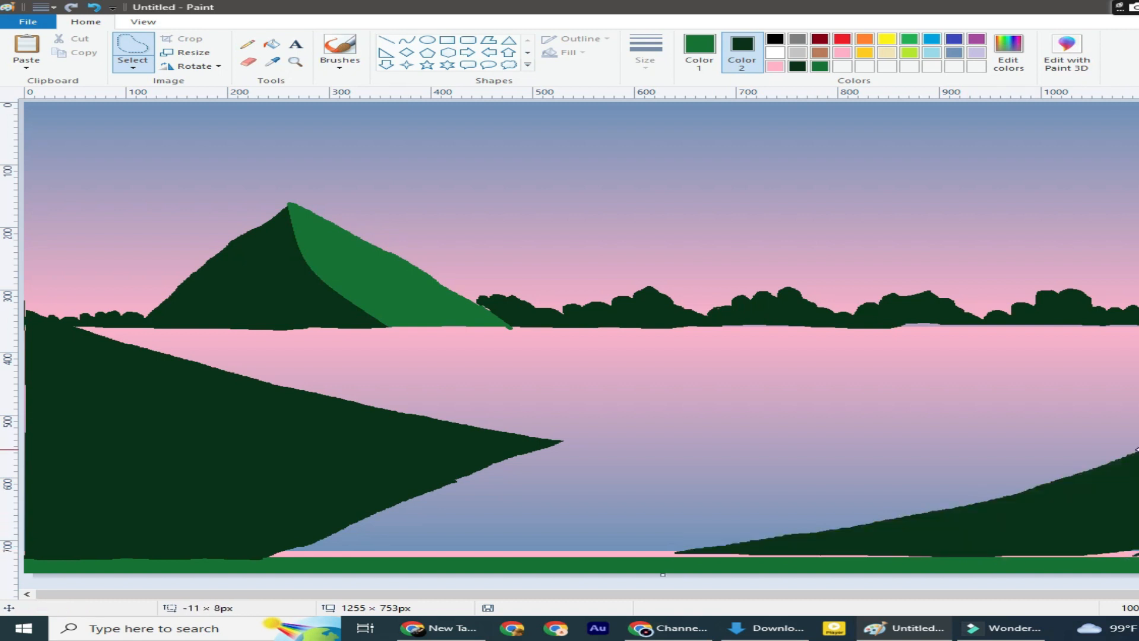
Mix a lighter green from the medium green for Color 2
left_click(990, 50)
left_click_drag(864, 321, 868, 274)
left_click(462, 397)
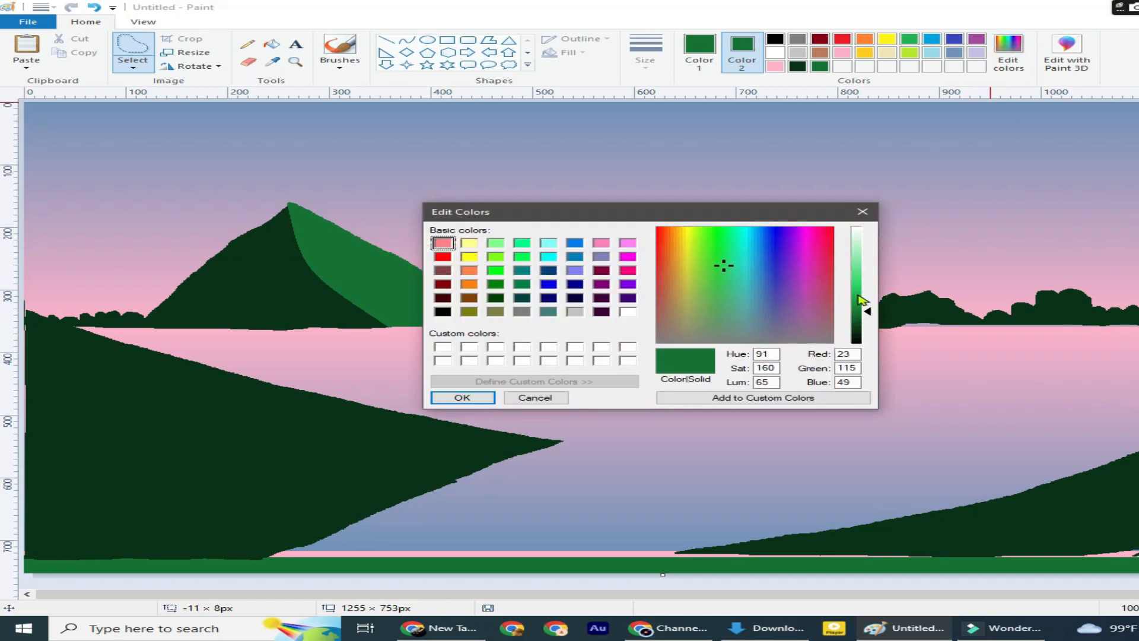
left_click(1010, 59)
left_click(453, 398)
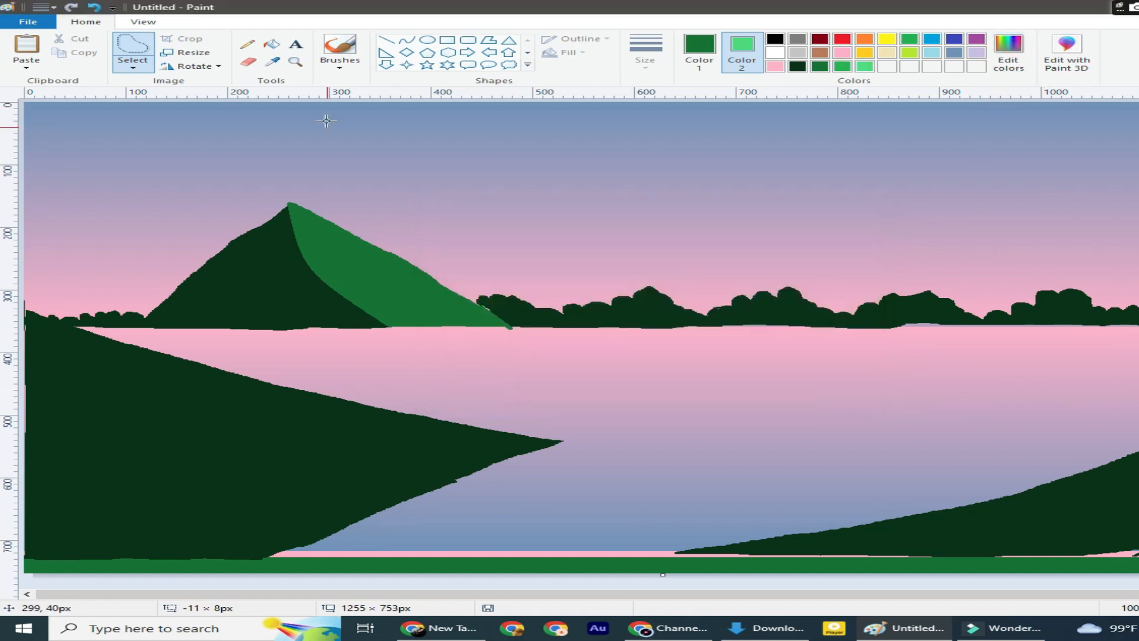
Choose a textured brush with light green as Color 1 and paint grass strokes along the left bank's upper edge
left_click(340, 50)
left_click(461, 109)
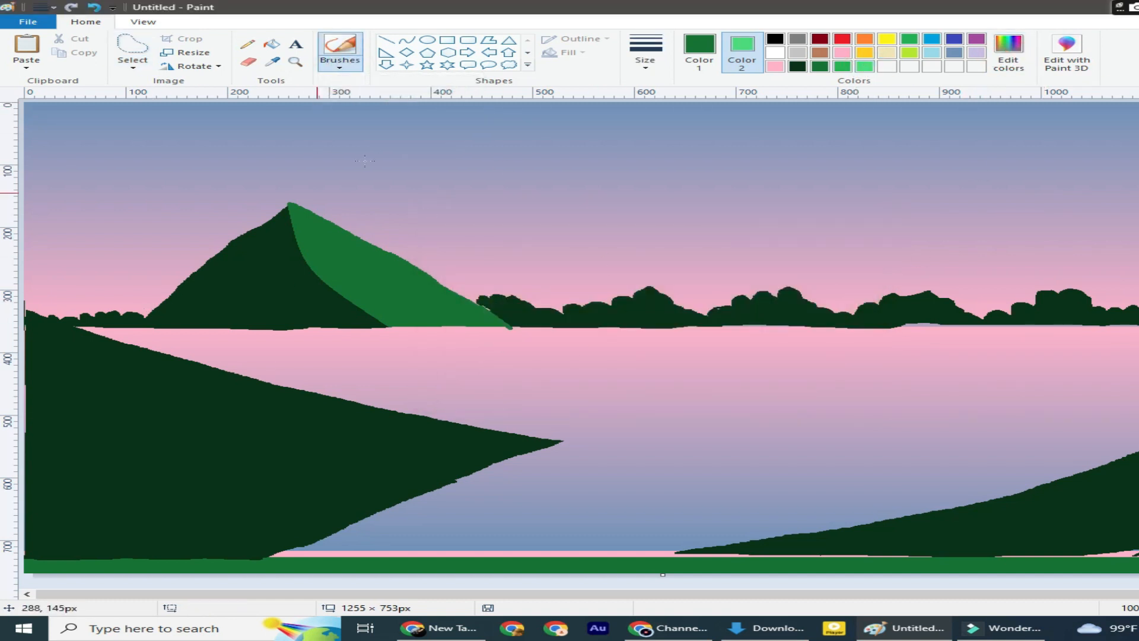
left_click(700, 52)
left_click(865, 66)
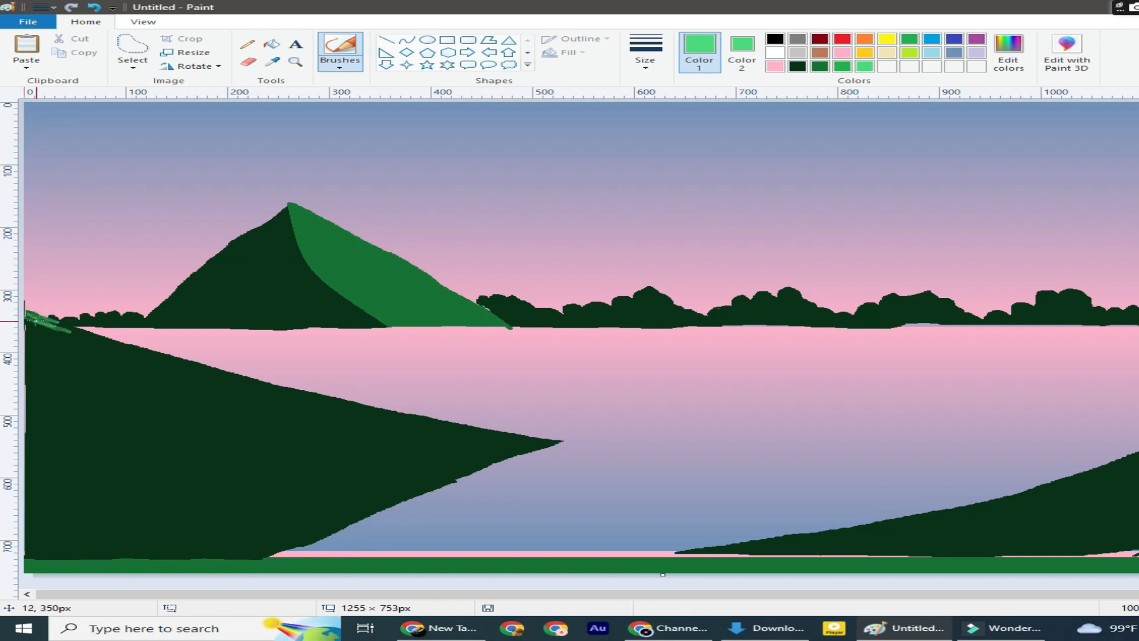
left_click_drag(131, 350, 165, 358)
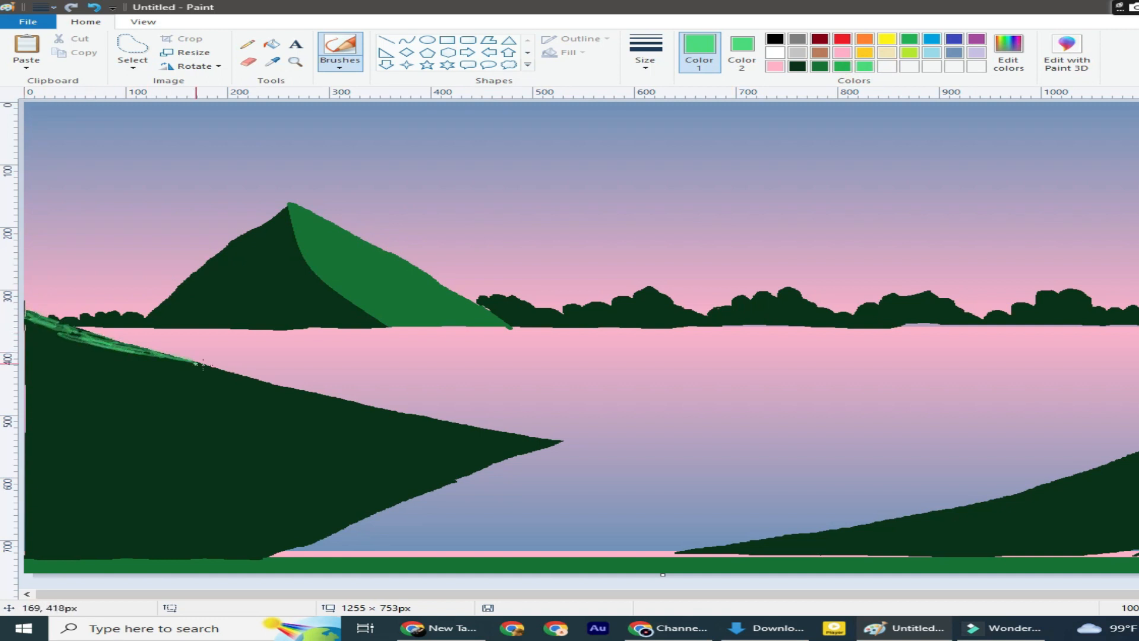
left_click_drag(244, 378, 265, 377)
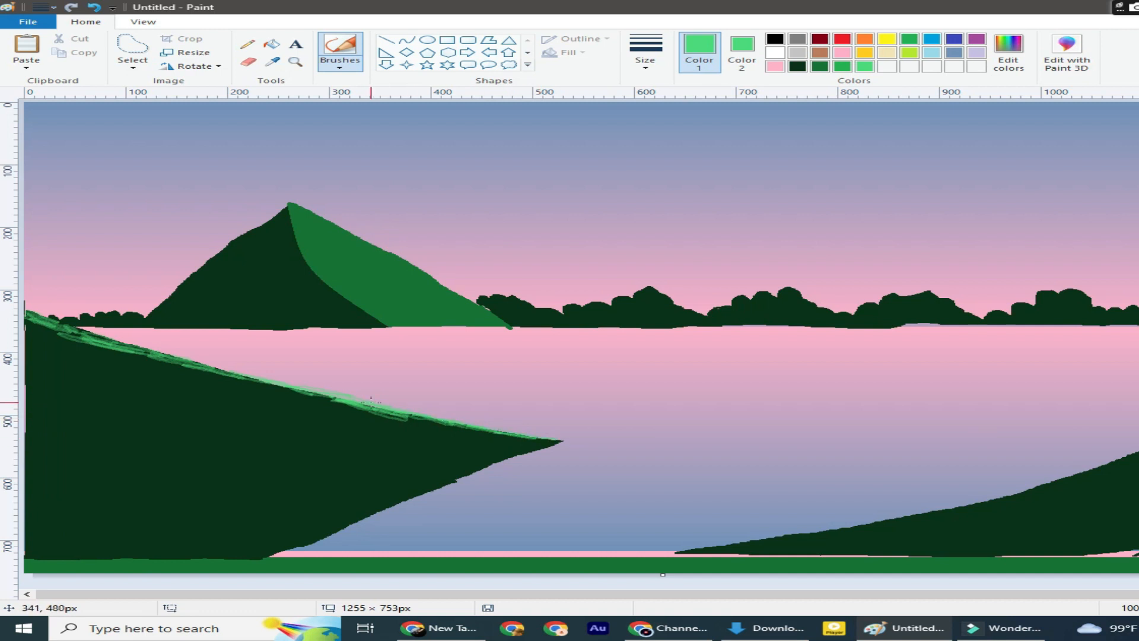
Set Color 1 to bright green (red 0, green 255, blue 0) and choose a thicker brush size
left_click(1012, 61)
left_click(487, 280)
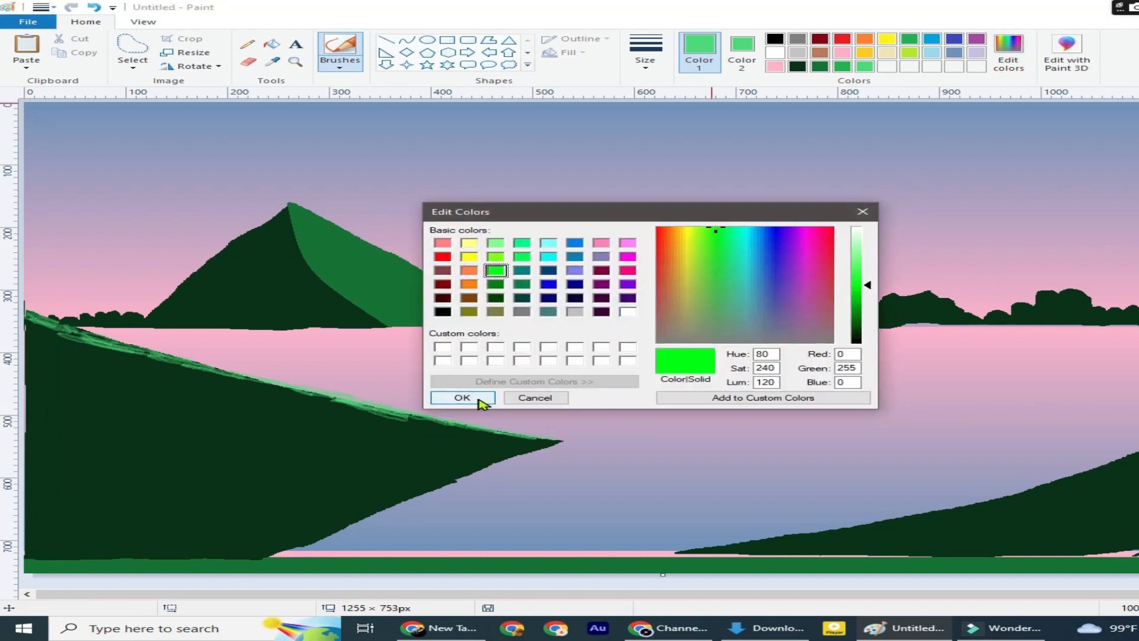
left_click(466, 398)
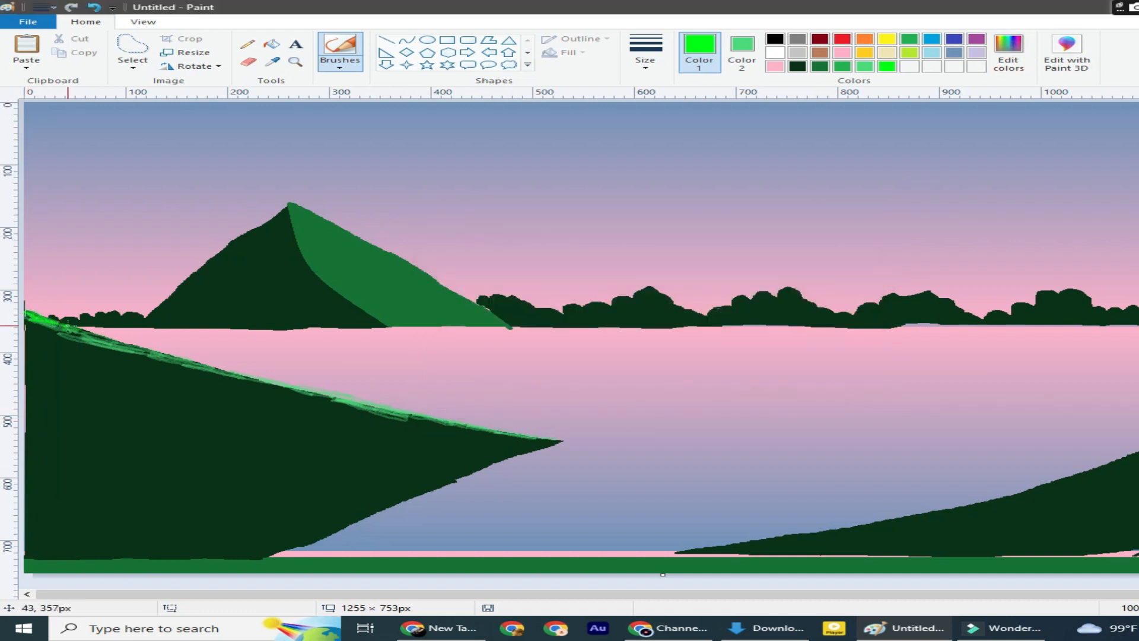
left_click(645, 53)
left_click(671, 168)
Paint bright green grass strokes along the upper edges of the left and right banks
left_click_drag(217, 372, 299, 390)
mouse_move(445, 423)
left_mouse_down()
mouse_move(432, 424)
mouse_move(522, 438)
left_mouse_up()
left_click_drag(48, 324, 89, 336)
mouse_move(1136, 453)
left_mouse_down()
mouse_move(1032, 493)
mouse_move(678, 551)
mouse_move(940, 514)
mouse_move(1100, 465)
mouse_move(1100, 474)
mouse_move(1030, 494)
left_mouse_up()
left_click_drag(485, 427, 451, 428)
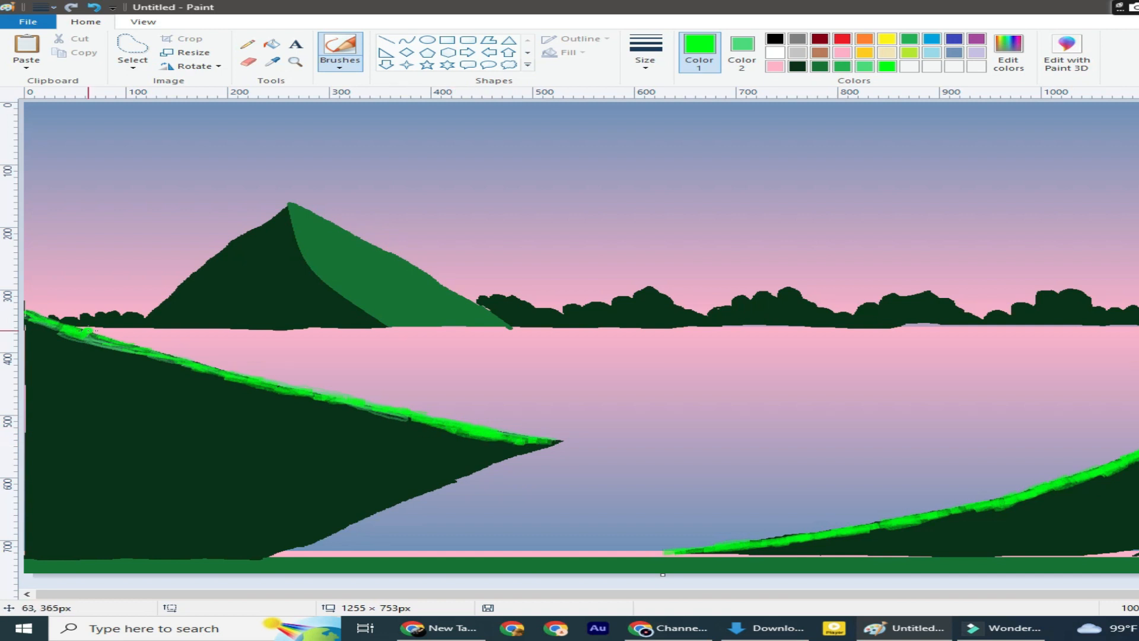
Brush light green strokes just beneath the bright edge of the left bank and the outer end of the right bank
left_click(867, 68)
mouse_move(33, 327)
left_mouse_down()
mouse_move(112, 363)
mouse_move(130, 355)
mouse_move(322, 403)
mouse_move(319, 412)
mouse_move(482, 446)
mouse_move(543, 443)
left_mouse_up()
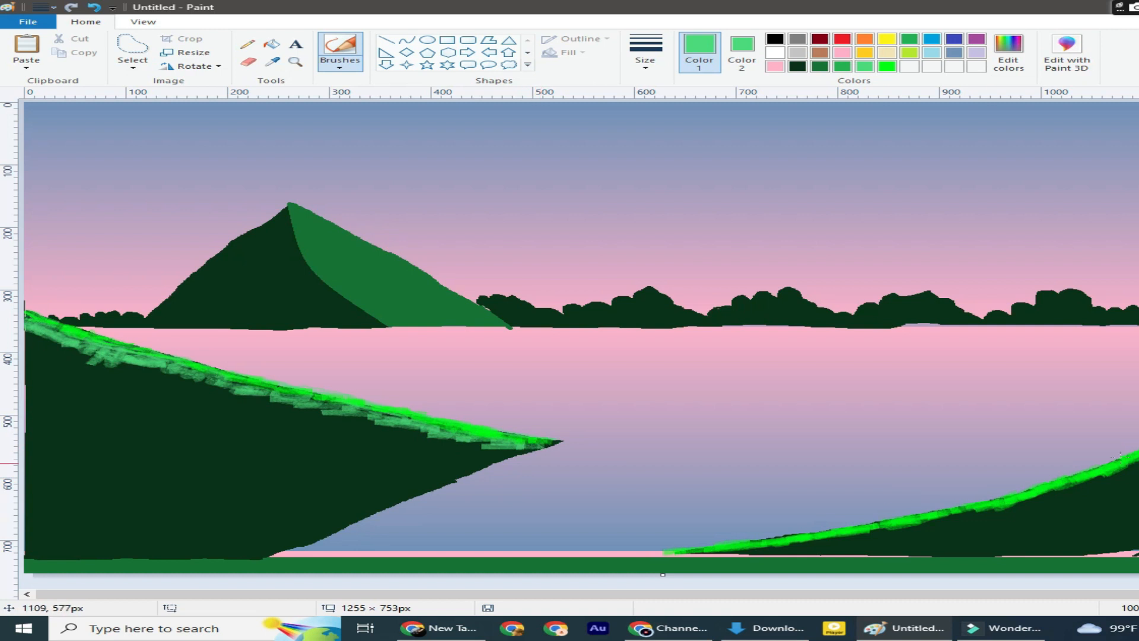
left_click_drag(1133, 464, 1102, 476)
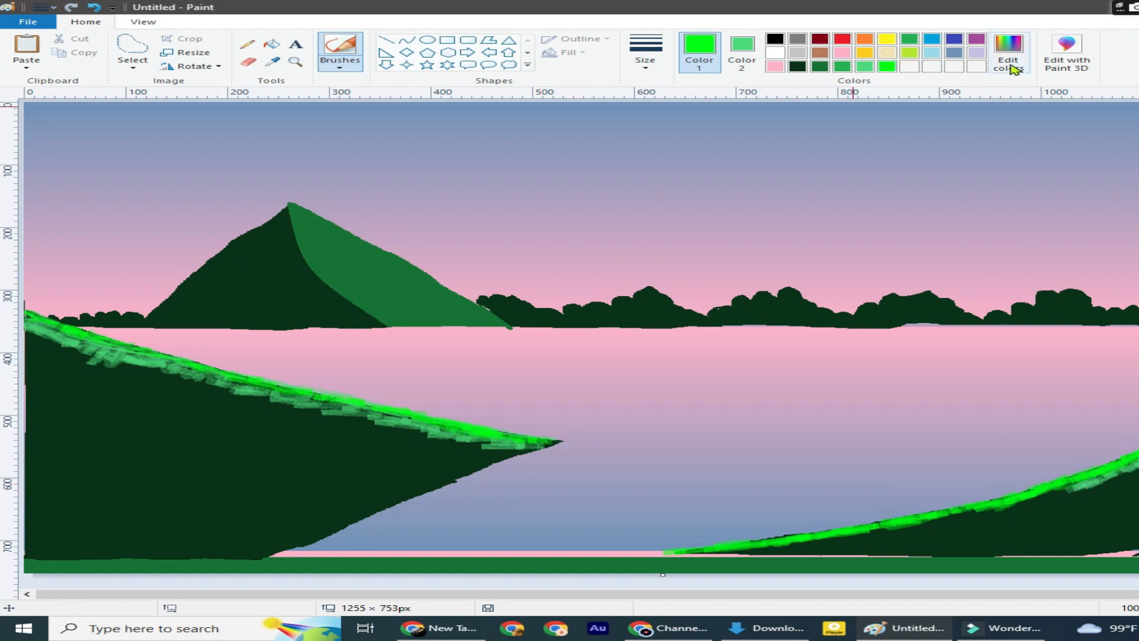
Mix a darker shade of the bright green and brush it beneath the bright edges of both banks
left_click(1009, 53)
left_click(458, 397)
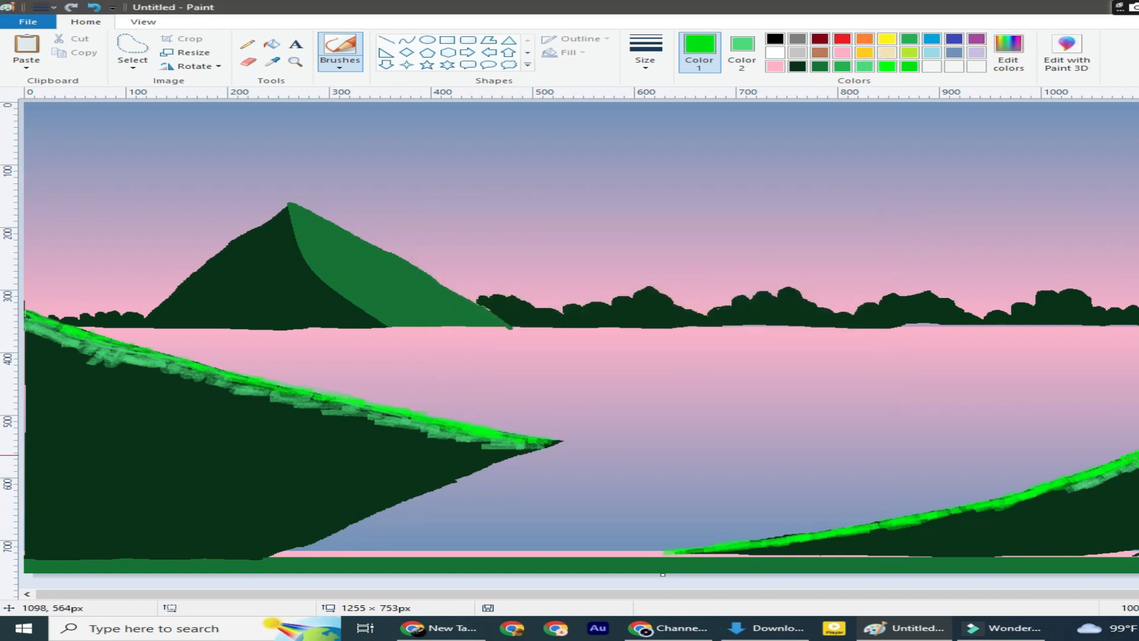
left_click(1008, 53)
left_click(854, 310)
left_click(457, 397)
left_click_drag(1064, 495, 726, 547)
mouse_move(33, 330)
left_mouse_down()
mouse_move(150, 371)
mouse_move(119, 355)
mouse_move(436, 424)
left_mouse_up()
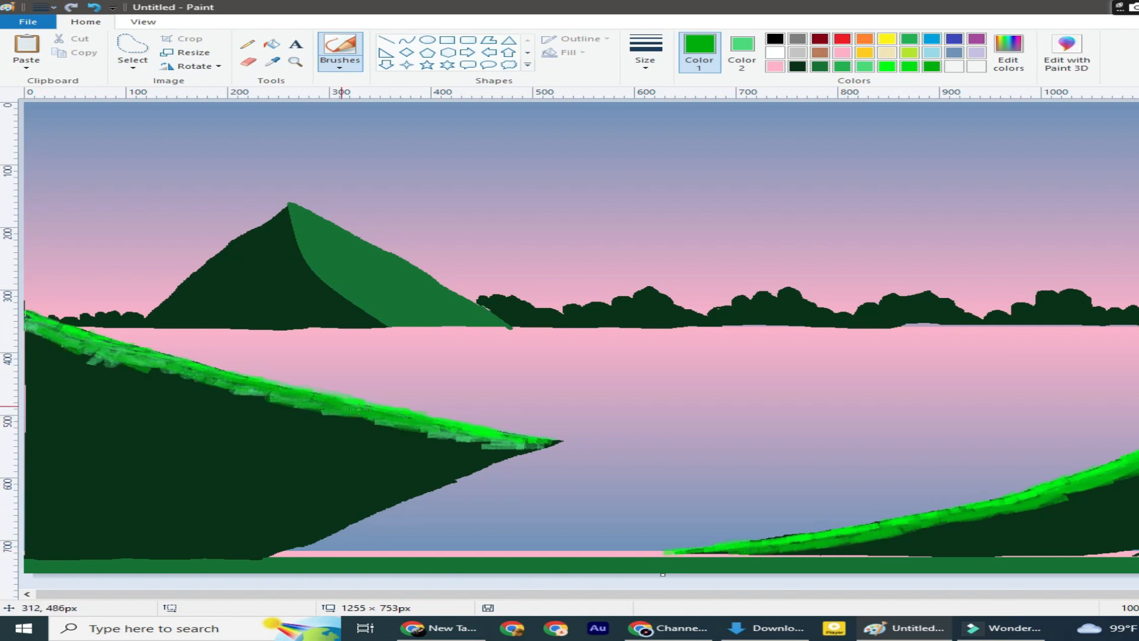
Mix a darker green and brush a band of it beneath the lighter green strokes on both banks
left_click(1009, 54)
left_click(857, 325)
left_click(460, 397)
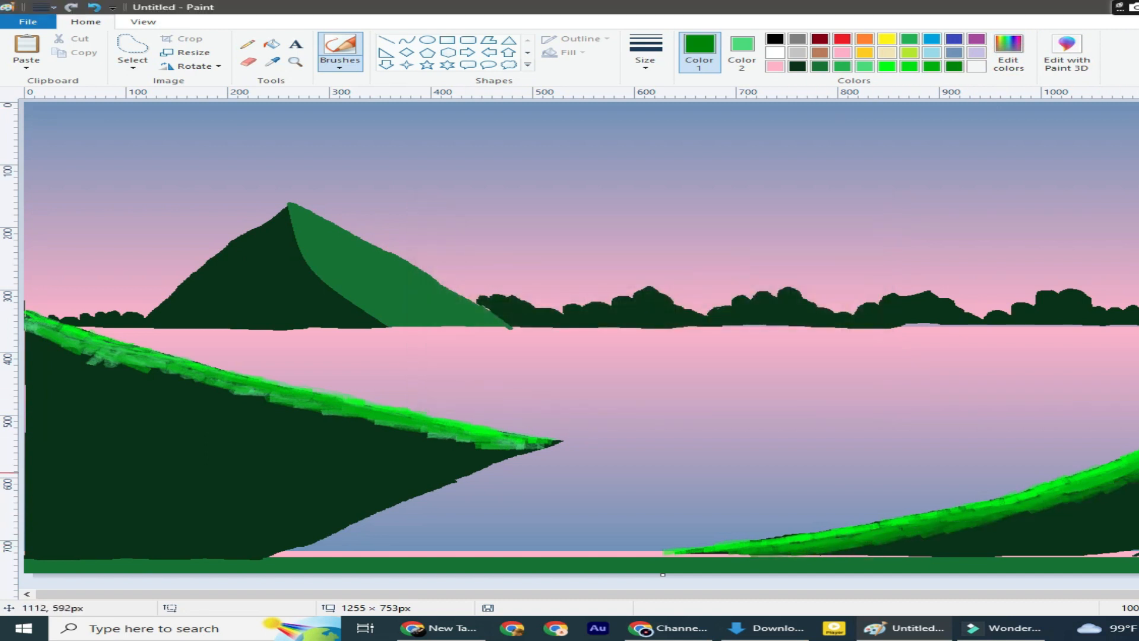
left_click(339, 66)
left_click(376, 109)
mouse_move(823, 550)
left_mouse_down()
mouse_move(1032, 505)
mouse_move(1136, 461)
left_mouse_up()
mouse_move(51, 340)
left_mouse_down()
mouse_move(121, 369)
mouse_move(520, 446)
left_mouse_up()
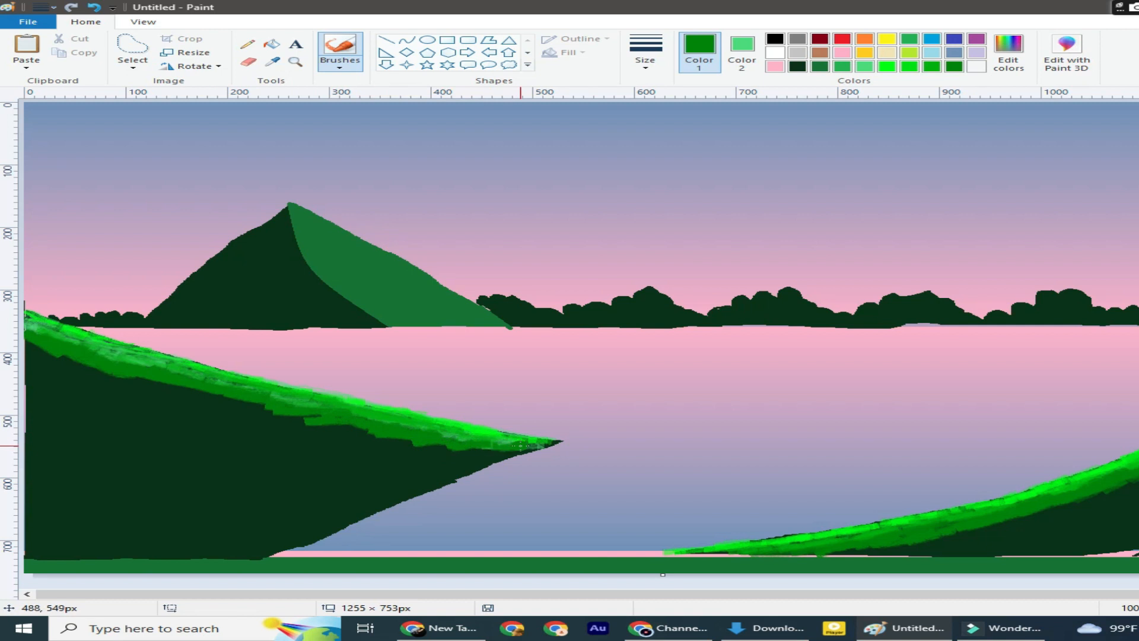
Darken the green another shade and paint it below the previous band along the right and left banks
left_click(977, 65)
left_click(859, 323)
left_click(463, 399)
mouse_move(911, 540)
left_mouse_down()
mouse_move(1102, 489)
mouse_move(996, 525)
left_mouse_up()
mouse_move(43, 355)
left_mouse_down()
mouse_move(24, 339)
mouse_move(110, 378)
mouse_move(173, 380)
mouse_move(327, 429)
mouse_move(536, 444)
left_mouse_up()
Mix a still deeper green and blend the lower edge of the grass into the dark base of both banks
left_click(1008, 51)
left_click(858, 341)
left_click(460, 394)
left_click_drag(44, 367, 142, 396)
left_click_drag(267, 416, 364, 439)
left_click_drag(819, 527, 882, 556)
left_click_drag(977, 540, 1132, 490)
Mix a very dark green, undo the last strokes, and paint along the lower edge of the right bank
left_click(1018, 75)
left_click_drag(865, 326, 865, 332)
left_click(458, 397)
key("ctrl+z")
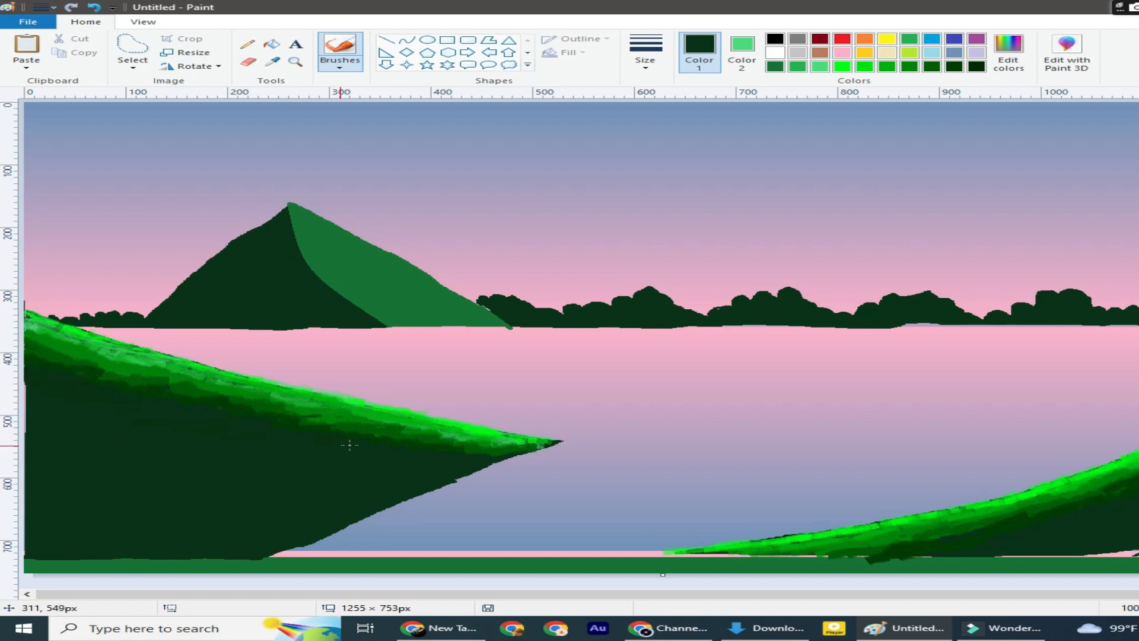
key("ctrl+z")
mouse_move(872, 556)
left_mouse_down()
mouse_move(696, 557)
mouse_move(1125, 555)
mouse_move(904, 560)
left_mouse_up()
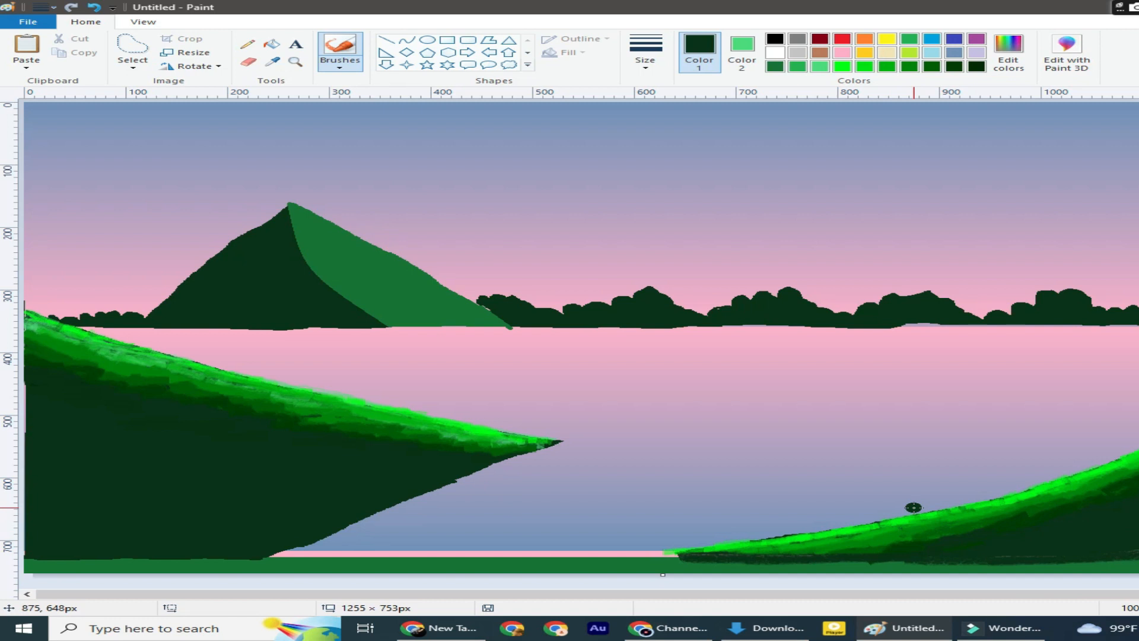
left_click(1007, 67)
left_click_drag(866, 329, 866, 336)
left_click(458, 397)
left_click(820, 39)
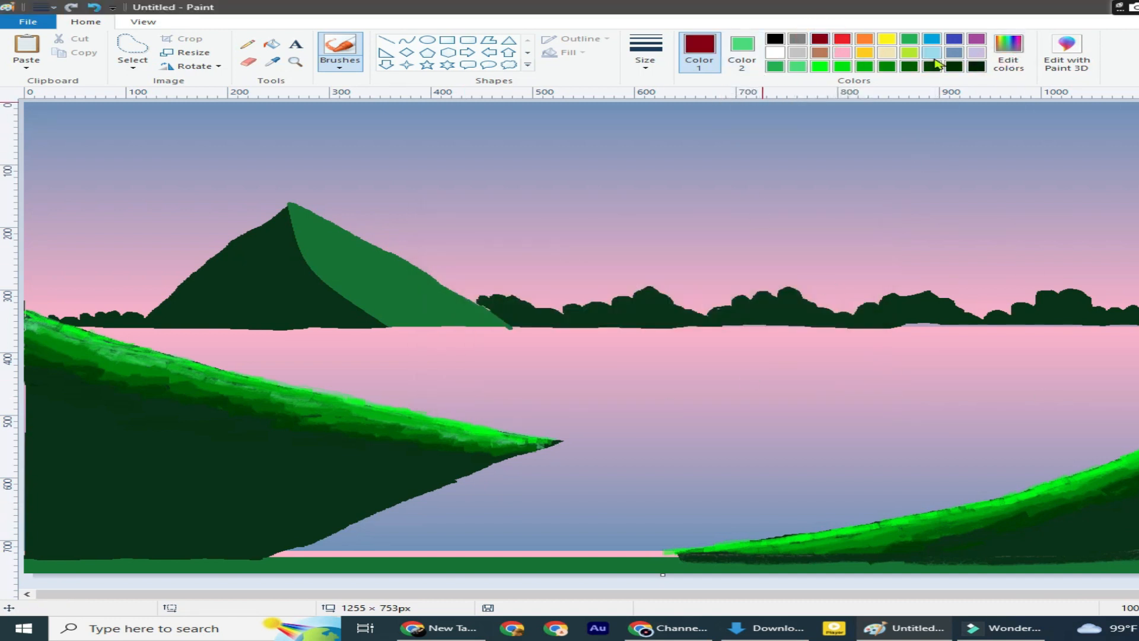
left_click(1008, 53)
left_click(462, 397)
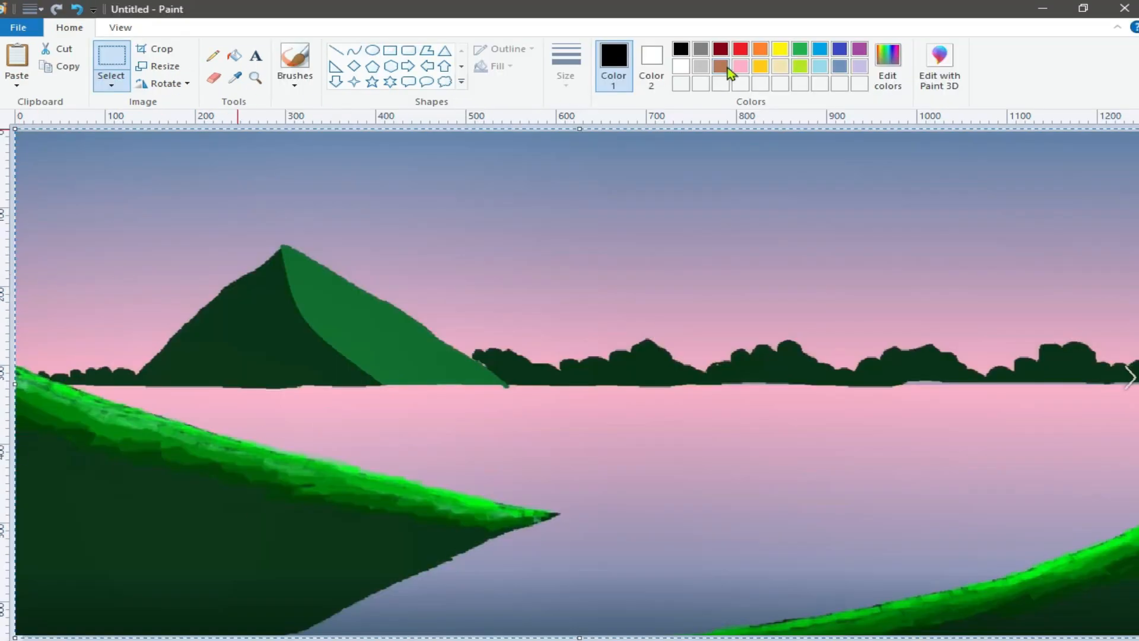
Set Color 1 to a dark brown with red 80, green 49 and blue 33
left_click(722, 66)
left_click(888, 65)
left_click(759, 401)
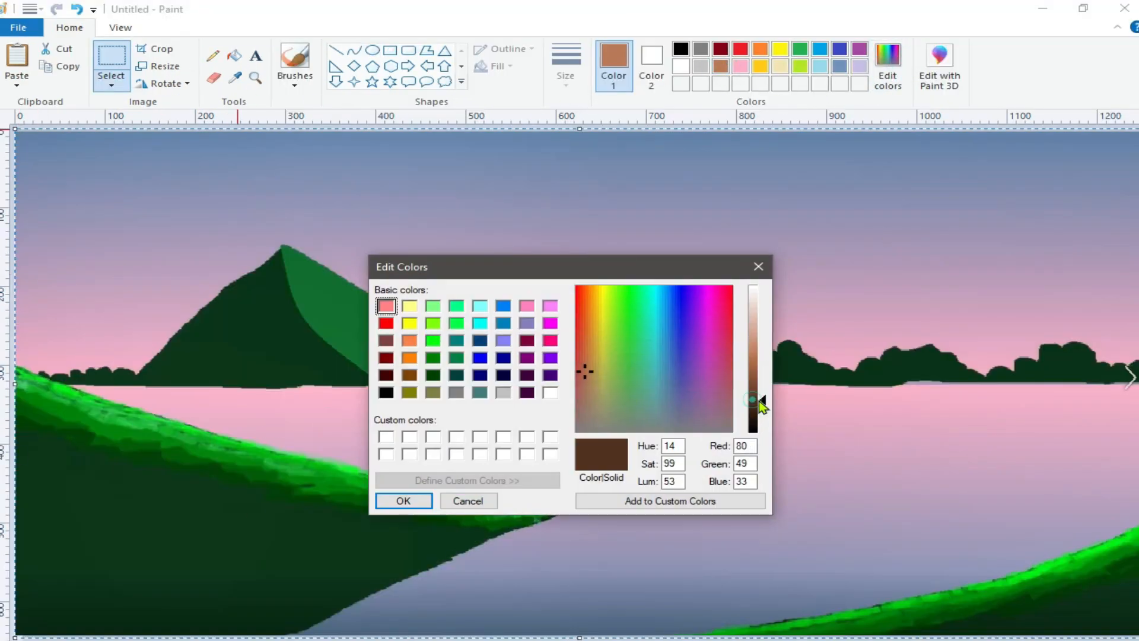
left_click(404, 502)
Paint a bare brown tree with forked branches and thin twigs at the outer end of the left bank
left_click(294, 85)
left_click(304, 117)
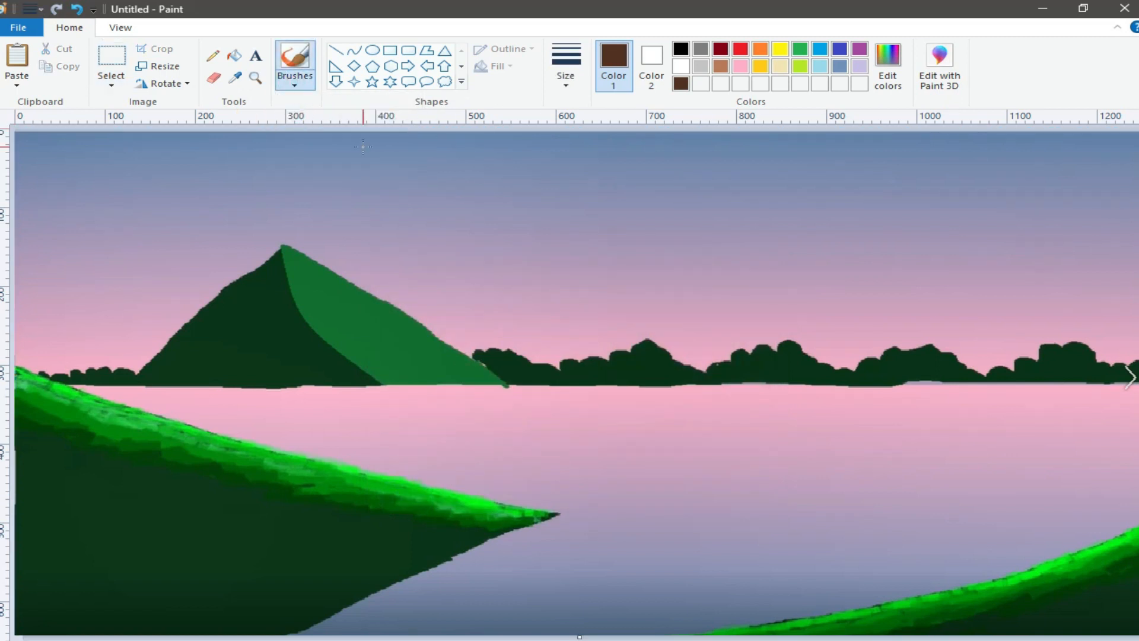
left_click(564, 83)
left_click(583, 173)
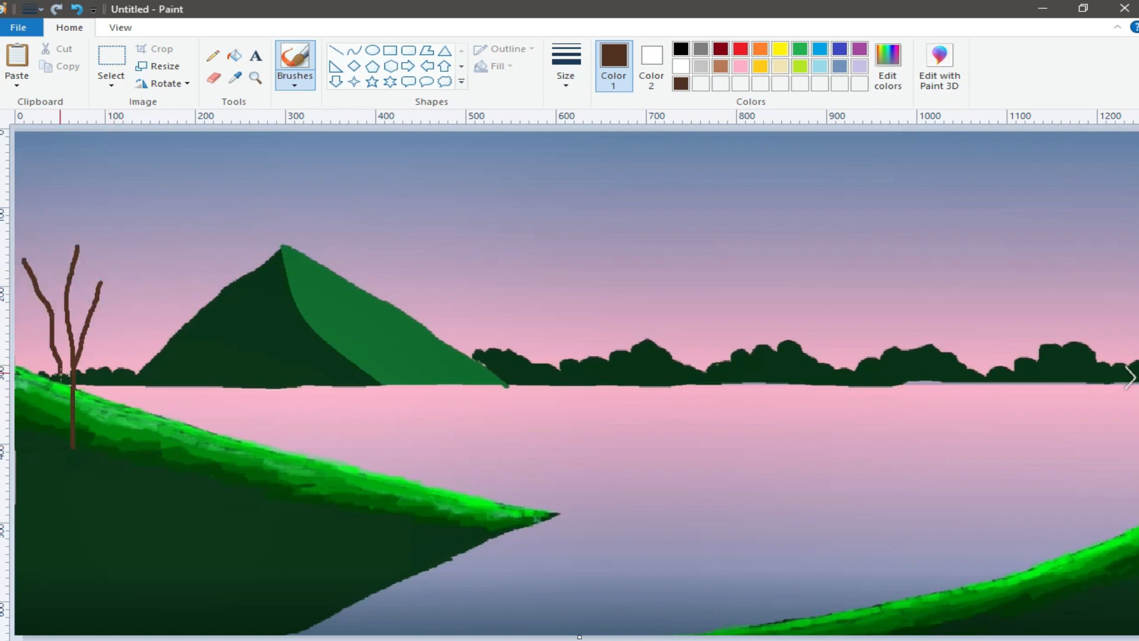
left_click(76, 10)
left_click(566, 65)
left_click(569, 140)
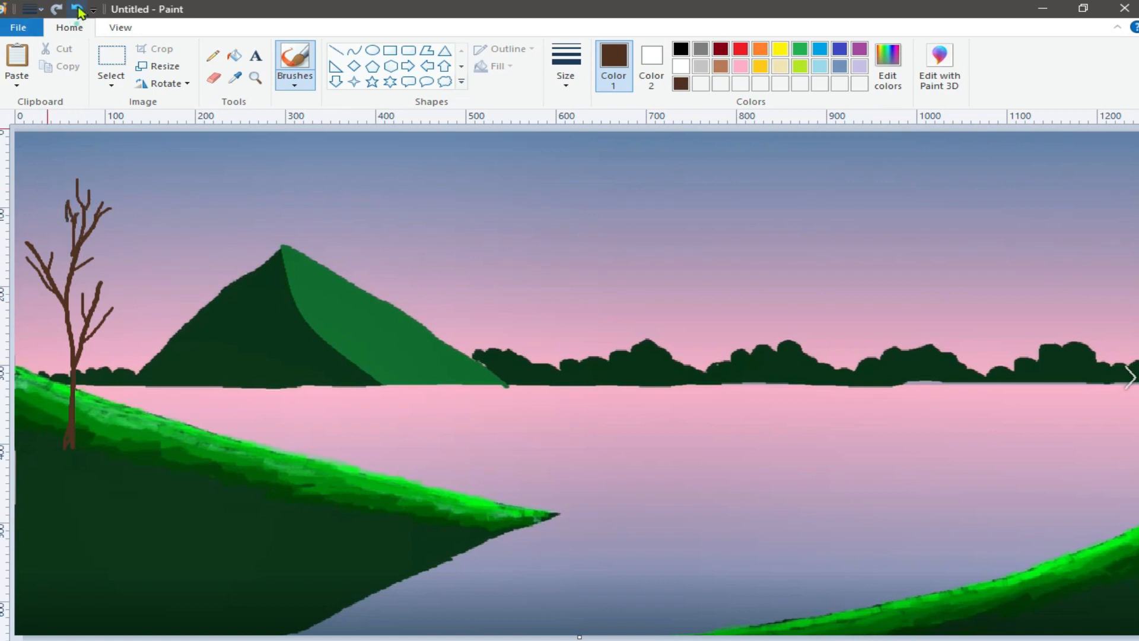
Pick the dark green of the left bank and paint leaf clusters on the tree's branches with a thick Crayon brush
left_click(236, 77)
left_click(225, 601)
left_click(295, 83)
left_click(331, 142)
left_click(565, 75)
left_click(587, 155)
mouse_move(122, 320)
left_mouse_down()
mouse_move(82, 299)
mouse_move(83, 279)
mouse_move(56, 299)
mouse_move(118, 289)
mouse_move(85, 275)
mouse_move(117, 282)
mouse_move(87, 261)
mouse_move(119, 284)
mouse_move(103, 275)
mouse_move(117, 331)
mouse_move(104, 305)
mouse_move(23, 272)
mouse_move(38, 254)
mouse_move(20, 261)
mouse_move(54, 253)
mouse_move(39, 242)
mouse_move(65, 263)
mouse_move(51, 257)
mouse_move(56, 244)
mouse_move(29, 232)
mouse_move(16, 243)
mouse_move(42, 229)
mouse_move(28, 224)
mouse_move(20, 247)
mouse_move(19, 238)
mouse_move(108, 256)
mouse_move(58, 203)
mouse_move(82, 208)
mouse_move(58, 212)
mouse_move(48, 205)
mouse_move(84, 216)
mouse_move(56, 192)
mouse_move(76, 204)
mouse_move(46, 210)
mouse_move(98, 189)
mouse_move(71, 186)
mouse_move(98, 178)
left_mouse_up()
mouse_move(120, 225)
left_mouse_down()
mouse_move(84, 204)
mouse_move(126, 222)
mouse_move(113, 202)
left_mouse_up()
mouse_move(102, 289)
left_mouse_down()
mouse_move(131, 313)
mouse_move(108, 297)
mouse_move(93, 314)
mouse_move(135, 332)
mouse_move(92, 311)
left_mouse_up()
left_click_drag(9, 273, 22, 277)
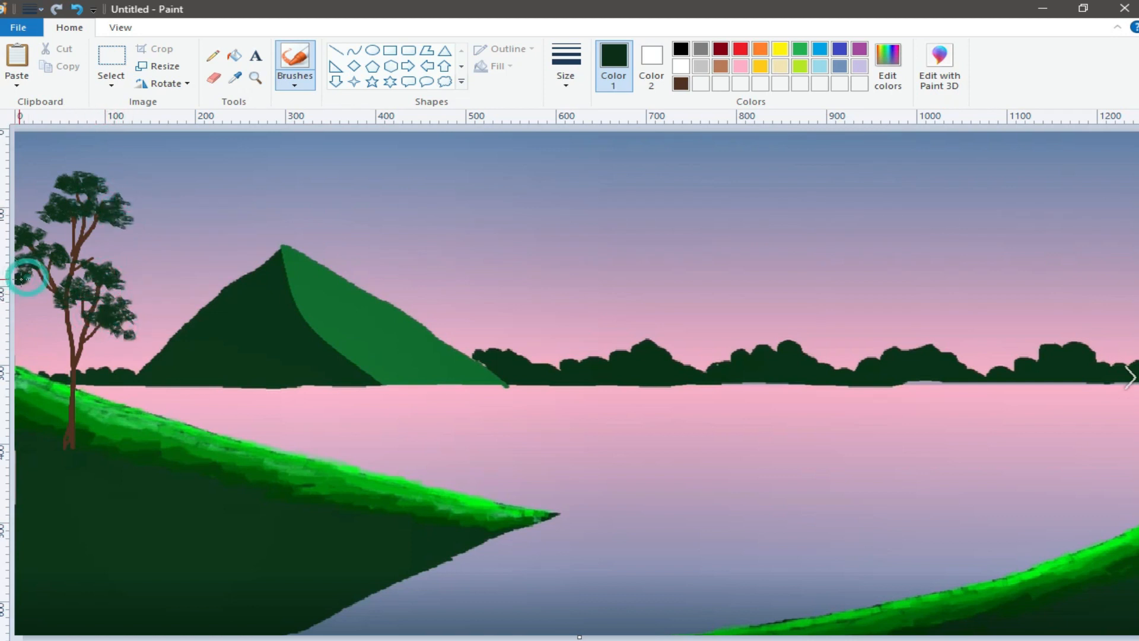
Spray dark green foliage around the tree's leaf clusters with the Airbrush at a large size
left_click(296, 84)
left_click(406, 108)
left_click(565, 77)
left_click(589, 199)
mouse_move(109, 319)
left_mouse_down()
mouse_move(88, 301)
mouse_move(113, 306)
mouse_move(105, 288)
mouse_move(73, 267)
mouse_move(55, 287)
mouse_move(83, 313)
left_mouse_up()
mouse_move(125, 256)
left_mouse_down()
mouse_move(85, 254)
mouse_move(133, 287)
mouse_move(85, 265)
mouse_move(80, 296)
mouse_move(67, 290)
mouse_move(112, 313)
mouse_move(113, 273)
mouse_move(55, 242)
mouse_move(25, 253)
mouse_move(70, 248)
mouse_move(37, 223)
mouse_move(16, 224)
mouse_move(34, 245)
mouse_move(21, 265)
mouse_move(84, 198)
mouse_move(53, 192)
mouse_move(36, 207)
mouse_move(74, 164)
mouse_move(139, 223)
mouse_move(60, 223)
mouse_move(86, 191)
mouse_move(122, 217)
mouse_move(93, 176)
mouse_move(57, 172)
mouse_move(89, 217)
left_mouse_up()
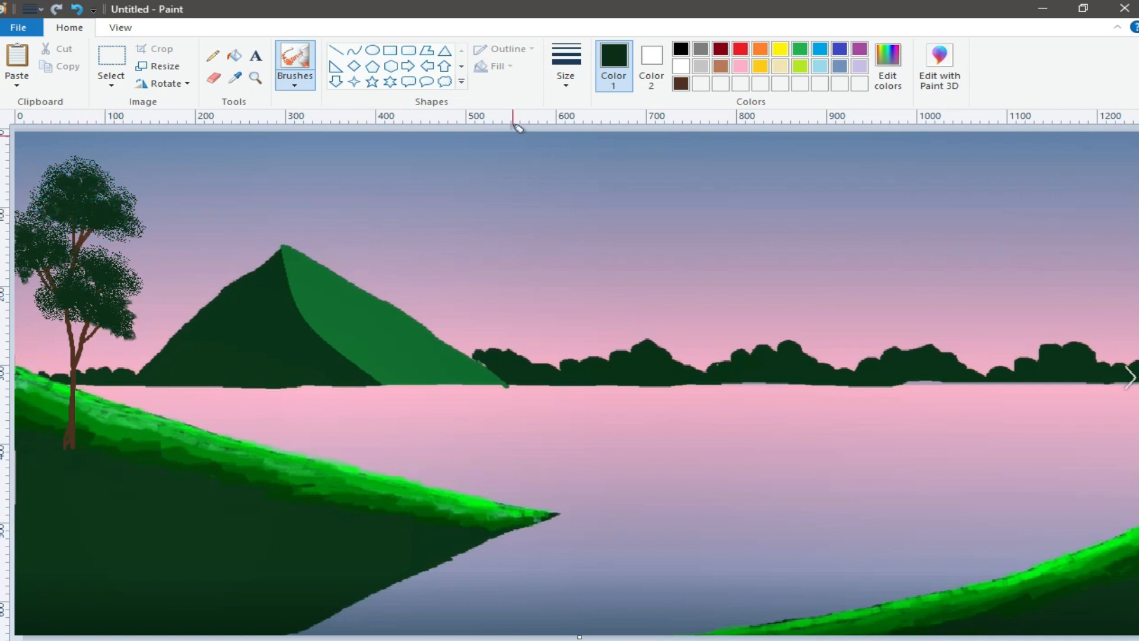
Thicken the tree's lower trunk and flare its base with a fine dark brown brush
left_click(680, 83)
left_click(565, 69)
left_click(575, 117)
left_click(295, 83)
left_click(295, 106)
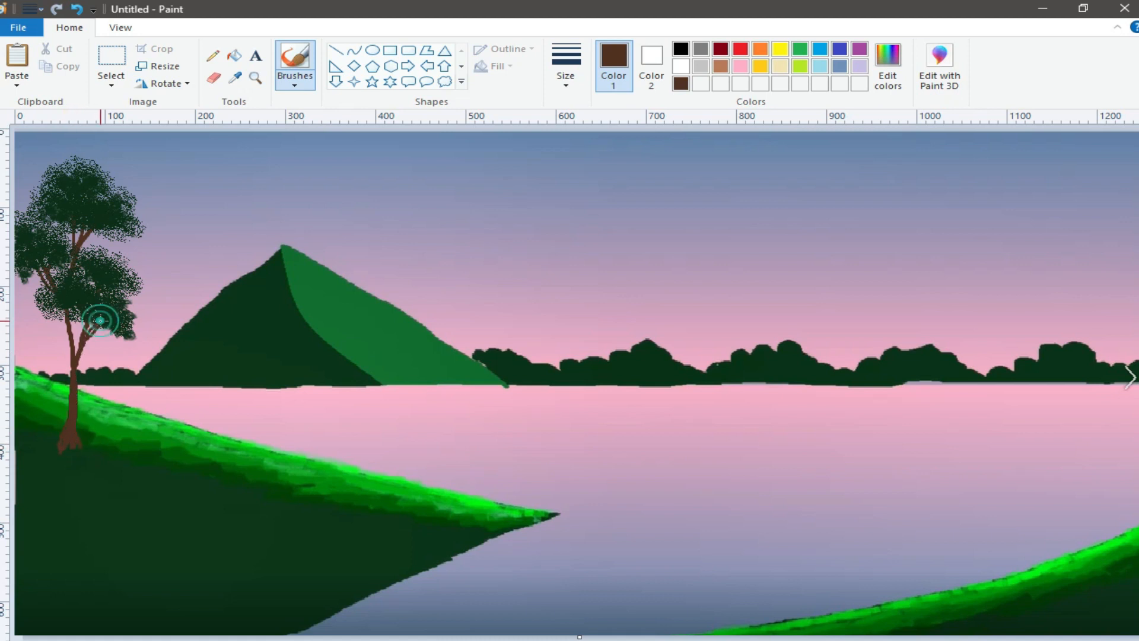
Try to copy the tree's lower foliage cluster using a free-form selection
left_click(111, 83)
left_click(142, 134)
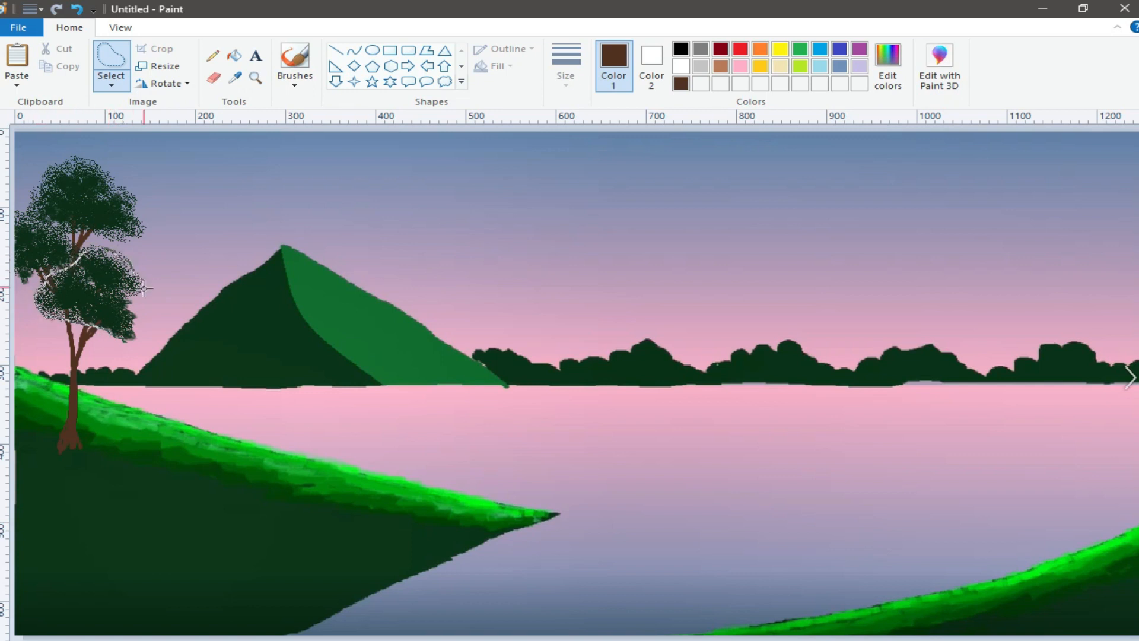
left_click_drag(118, 338, 89, 285)
right_click(89, 285)
left_click(135, 314)
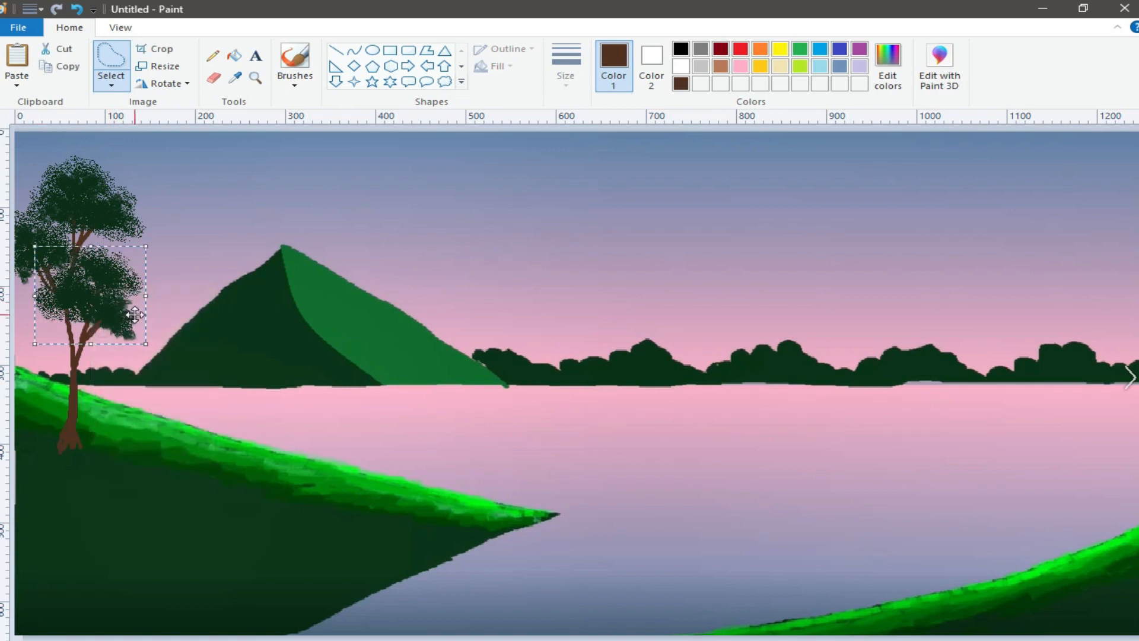
Try to add a pasted, horizontally flipped foliage cluster to the lower part of the tree
left_click(18, 71)
left_click(160, 83)
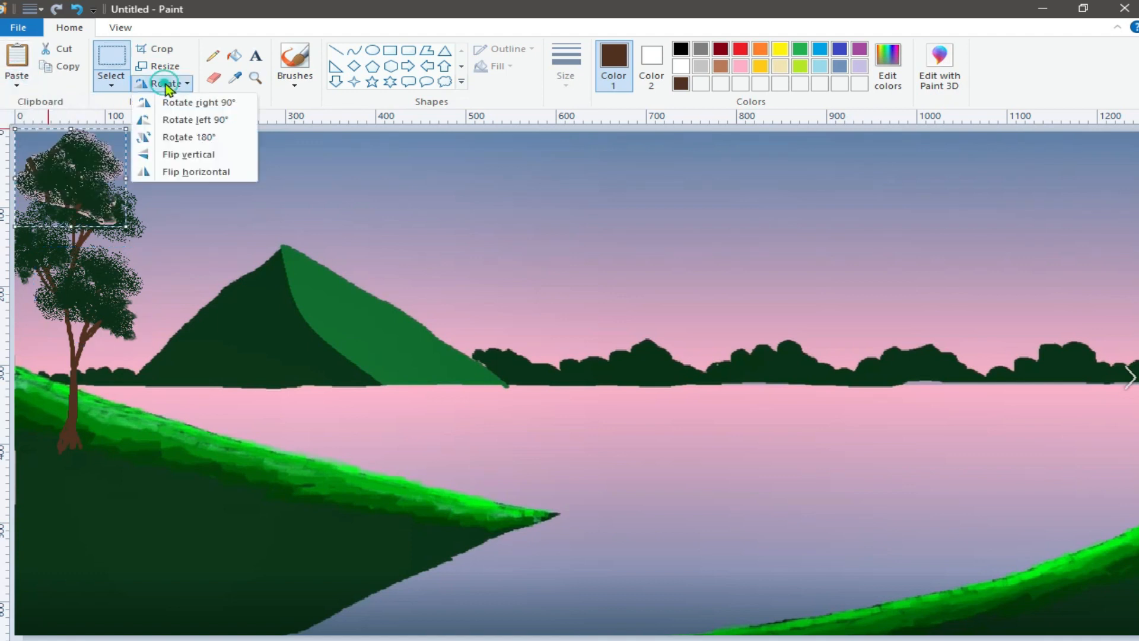
left_click(190, 172)
left_click_drag(73, 196, 94, 295)
left_click(174, 86)
left_click(173, 172)
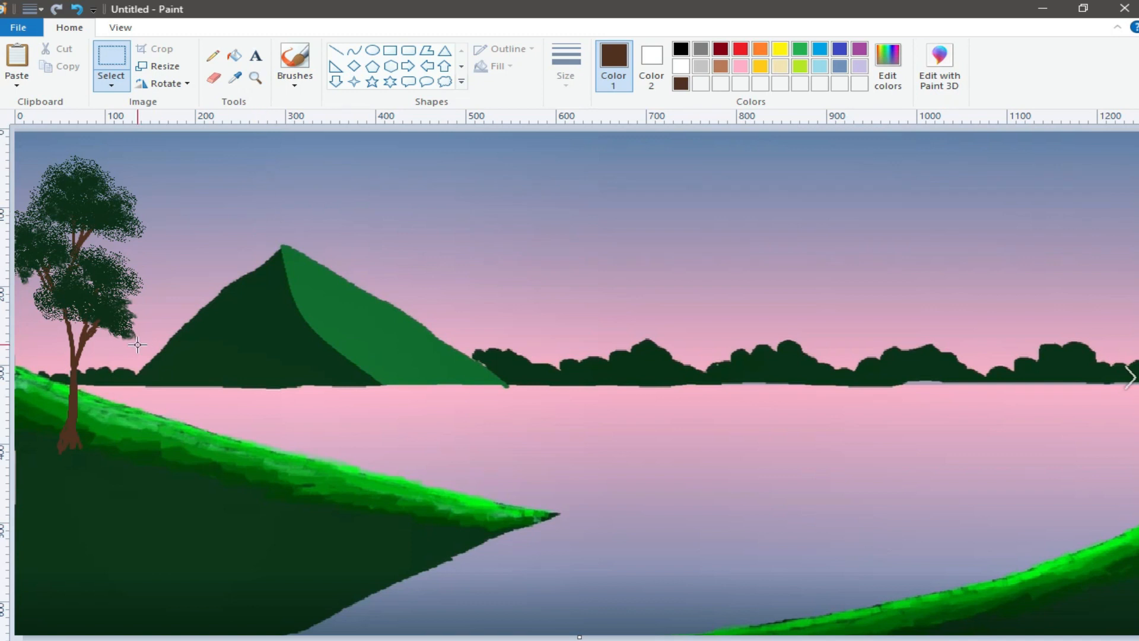
Pick the bank's dark green and trim the bottom of the tree trunk with a brush
left_click(295, 83)
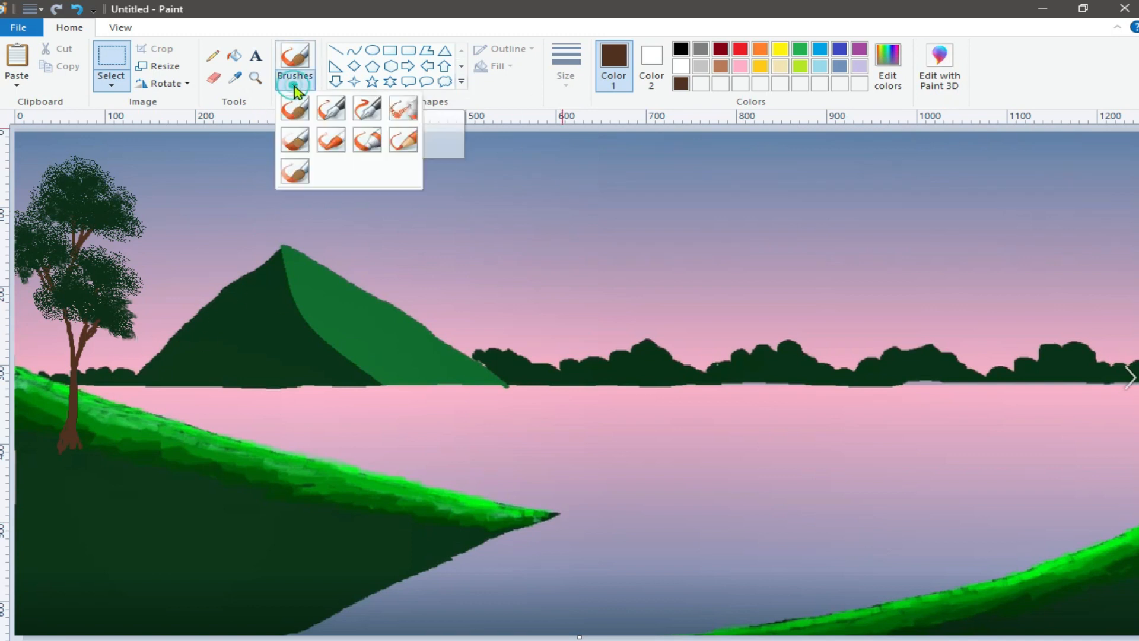
left_click(337, 145)
left_click(234, 77)
left_click(90, 448)
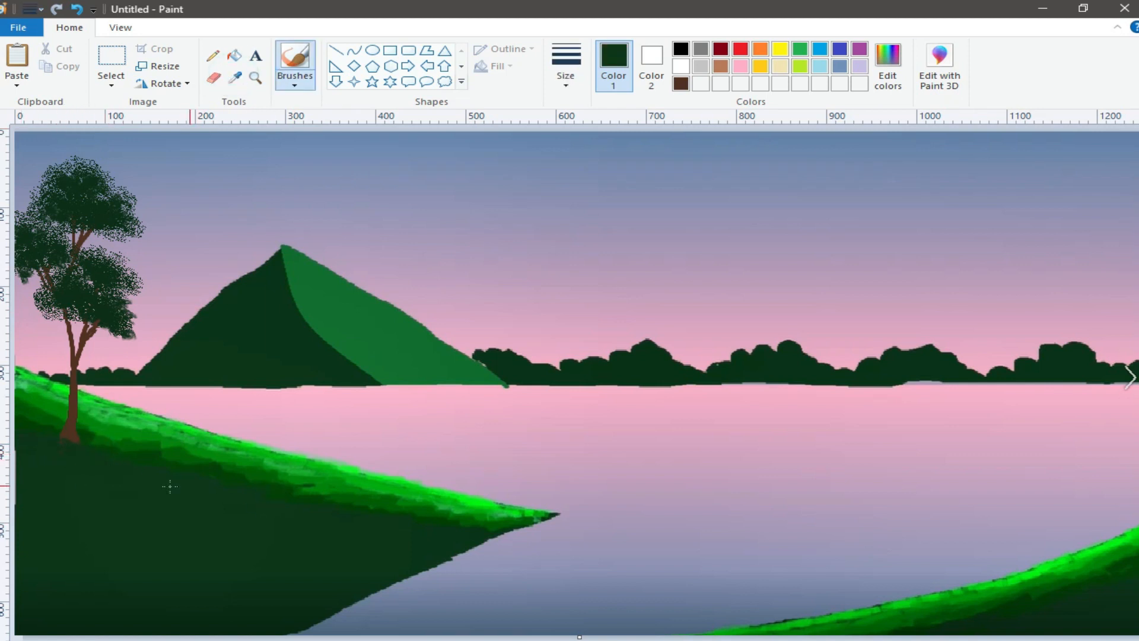
Paint a second dark brown trunk on the left bank, just right of the first tree
left_click(680, 84)
left_click_drag(146, 343, 107, 468)
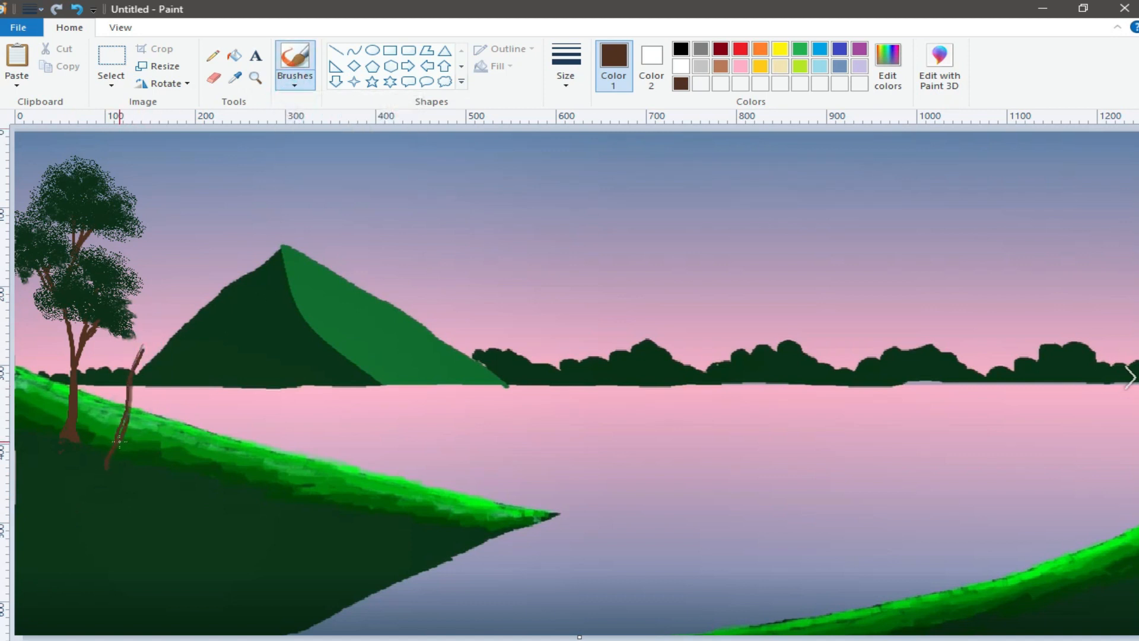
left_click_drag(145, 347, 127, 390)
Extend the second tree upward with long forked main branches and thicken its upper trunk
left_click(566, 65)
left_click(582, 176)
left_click_drag(170, 283, 142, 350)
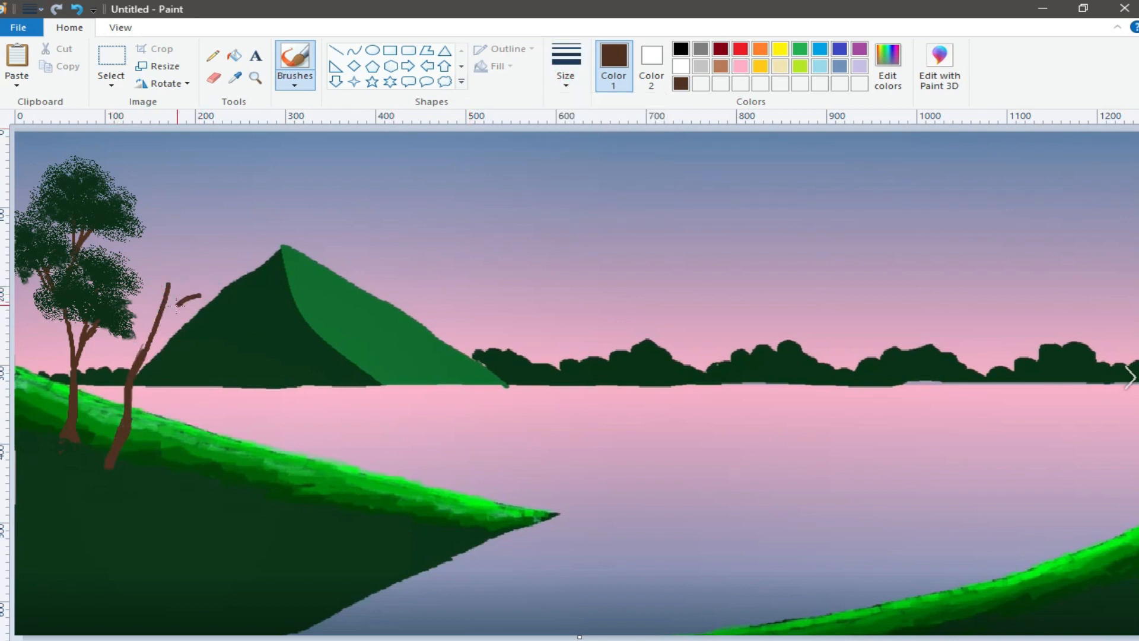
left_click_drag(119, 246, 141, 352)
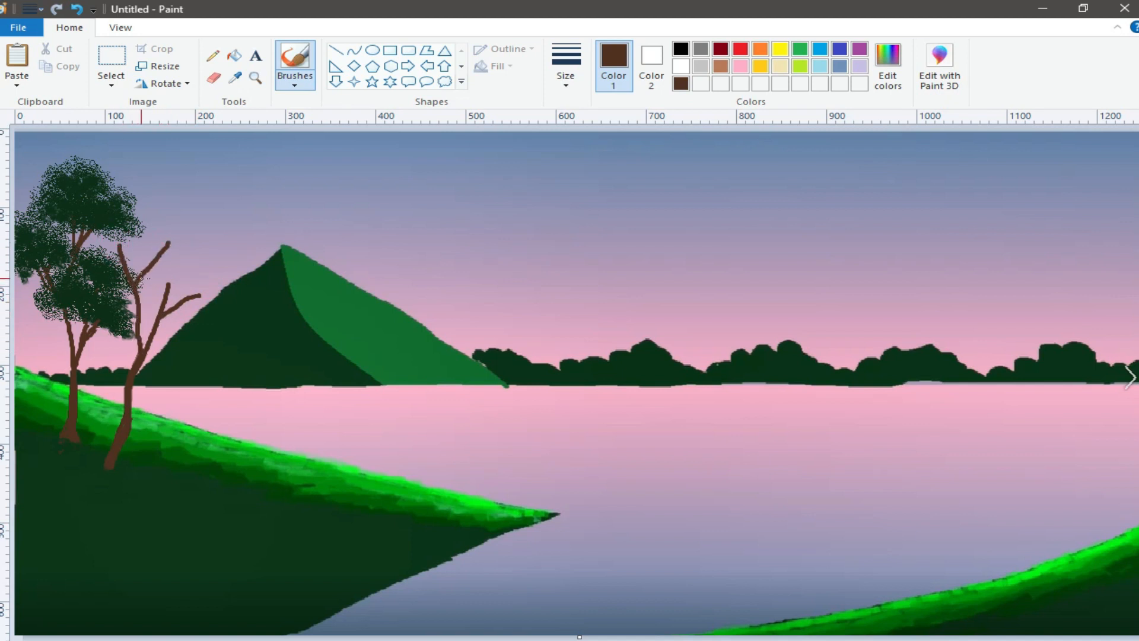
left_click_drag(115, 234, 128, 248)
left_click_drag(106, 206, 126, 246)
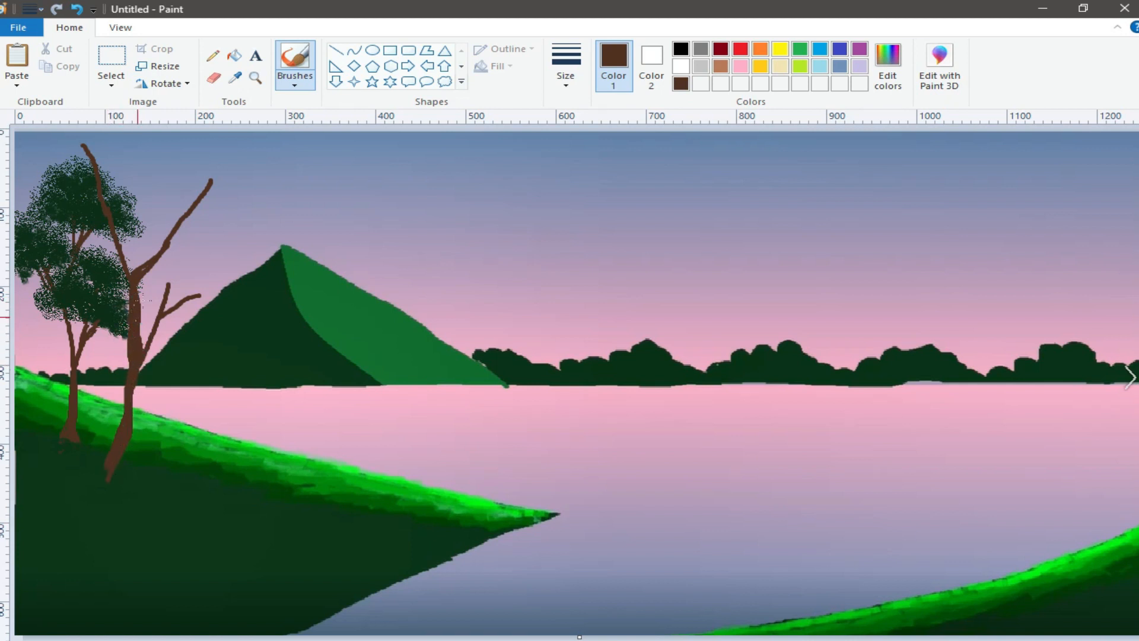
left_click_drag(144, 270, 132, 279)
Add thin brown twigs to the second tree's upper branches using a smaller brush size
left_click(573, 82)
left_click(584, 144)
left_click_drag(142, 173, 124, 229)
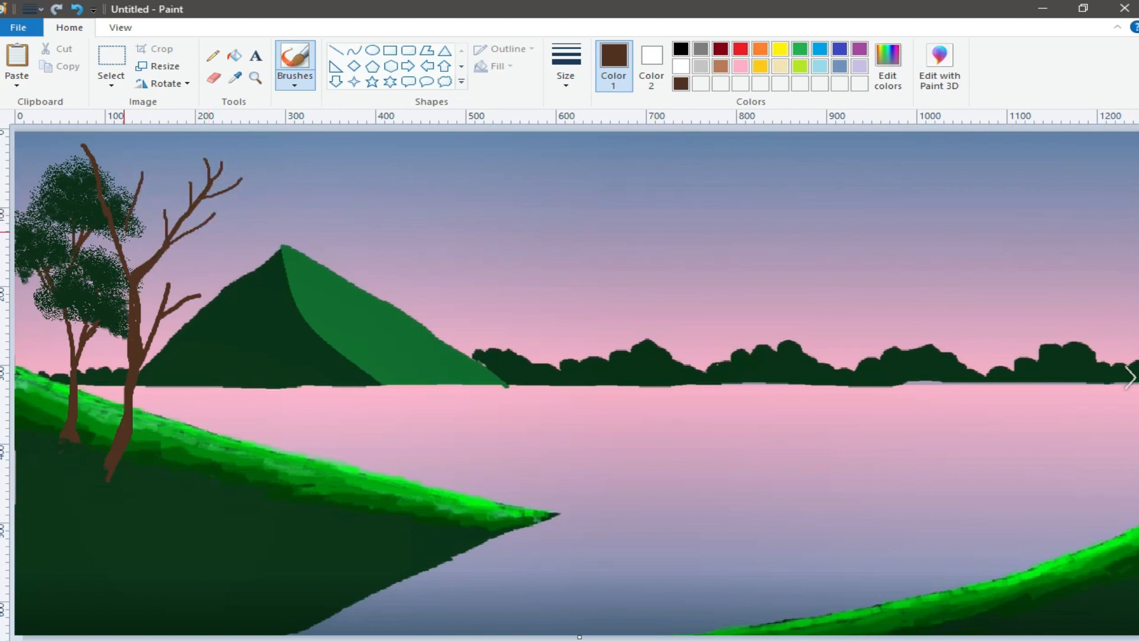
left_click_drag(52, 155, 96, 204)
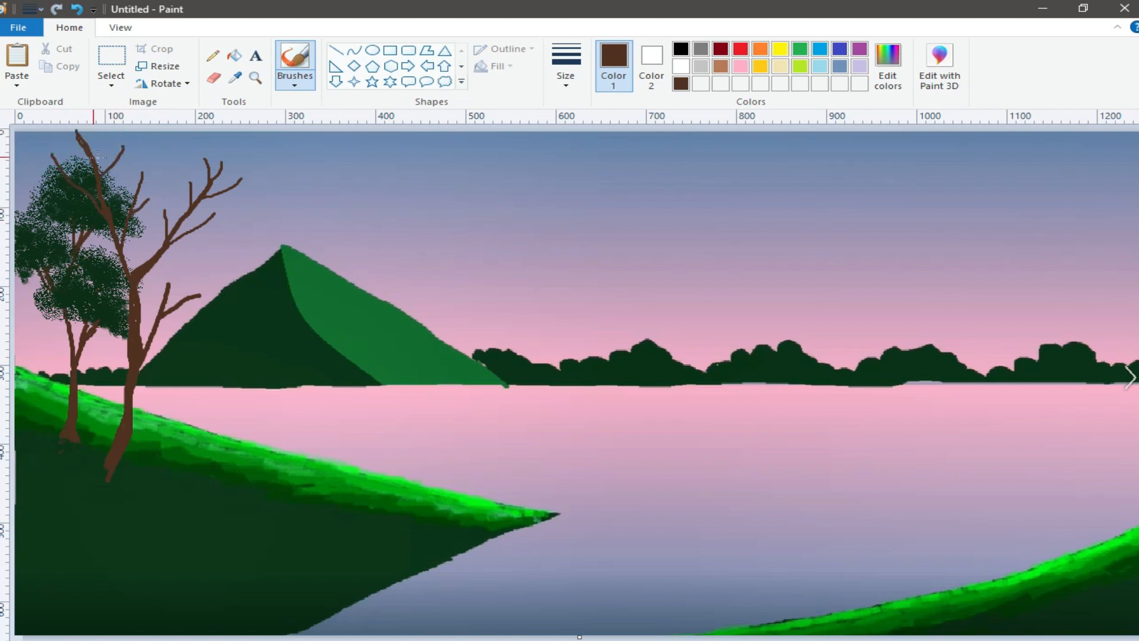
Pick the bank's dark green and paint leaf clusters on the second tree's branches with the Crayon brush
left_click(235, 78)
left_click(95, 457)
left_click(295, 85)
left_click(326, 140)
mouse_move(151, 286)
left_mouse_down()
mouse_move(154, 280)
mouse_move(187, 270)
mouse_move(157, 264)
mouse_move(212, 291)
mouse_move(206, 280)
mouse_move(149, 286)
mouse_move(184, 294)
left_mouse_up()
mouse_move(169, 220)
left_mouse_down()
mouse_move(224, 220)
mouse_move(205, 215)
mouse_move(207, 204)
mouse_move(220, 220)
mouse_move(228, 210)
mouse_move(217, 203)
mouse_move(223, 223)
mouse_move(191, 178)
mouse_move(178, 181)
mouse_move(208, 179)
mouse_move(182, 172)
mouse_move(199, 172)
mouse_move(249, 182)
mouse_move(229, 176)
mouse_move(252, 169)
mouse_move(232, 171)
mouse_move(245, 191)
mouse_move(217, 176)
mouse_move(250, 185)
mouse_move(206, 147)
mouse_move(212, 158)
mouse_move(185, 158)
mouse_move(184, 146)
mouse_move(230, 152)
mouse_move(215, 135)
mouse_move(242, 143)
mouse_move(245, 159)
mouse_move(209, 139)
mouse_move(195, 142)
mouse_move(240, 141)
mouse_move(173, 174)
mouse_move(156, 163)
mouse_move(177, 166)
mouse_move(170, 178)
mouse_move(215, 176)
mouse_move(255, 188)
left_mouse_up()
mouse_move(155, 191)
left_mouse_down()
mouse_move(153, 165)
mouse_move(125, 170)
mouse_move(167, 161)
mouse_move(124, 157)
mouse_move(119, 174)
mouse_move(141, 139)
mouse_move(104, 135)
mouse_move(127, 140)
left_mouse_up()
mouse_move(43, 170)
left_mouse_down()
mouse_move(68, 160)
mouse_move(57, 148)
mouse_move(43, 173)
mouse_move(83, 152)
mouse_move(51, 137)
mouse_move(43, 149)
mouse_move(88, 138)
mouse_move(45, 133)
mouse_move(14, 145)
mouse_move(29, 142)
mouse_move(28, 173)
mouse_move(106, 137)
left_mouse_up()
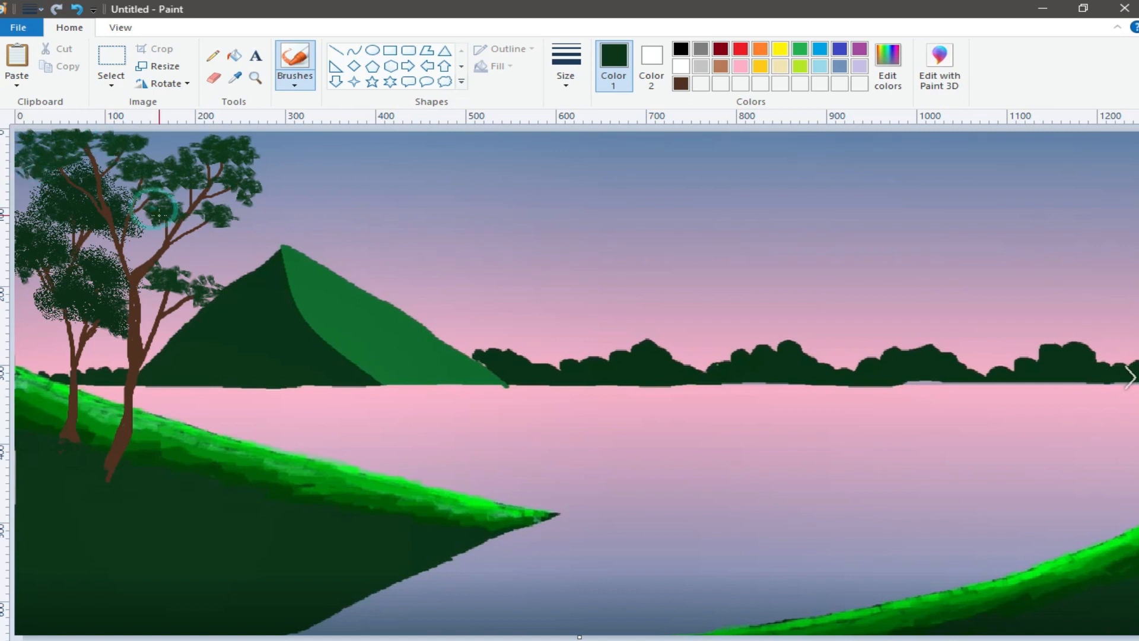
Spray dark green foliage over the second tree's crown and lower branch with the Airbrush
left_click(295, 83)
left_click(394, 107)
left_click(565, 74)
left_click(575, 140)
mouse_move(154, 278)
left_mouse_down()
mouse_move(206, 293)
mouse_move(170, 255)
mouse_move(144, 259)
mouse_move(175, 289)
mouse_move(218, 273)
mouse_move(175, 250)
mouse_move(210, 261)
mouse_move(243, 219)
mouse_move(196, 205)
mouse_move(239, 205)
mouse_move(179, 192)
mouse_move(239, 201)
mouse_move(200, 160)
mouse_move(235, 175)
mouse_move(187, 198)
mouse_move(187, 224)
mouse_move(249, 169)
mouse_move(190, 135)
mouse_move(172, 155)
mouse_move(163, 146)
mouse_move(250, 142)
mouse_move(267, 189)
mouse_move(236, 212)
mouse_move(283, 170)
mouse_move(272, 133)
mouse_move(255, 173)
mouse_move(196, 216)
mouse_move(204, 219)
mouse_move(156, 175)
mouse_move(115, 170)
mouse_move(136, 149)
mouse_move(143, 196)
mouse_move(68, 155)
mouse_move(20, 170)
mouse_move(47, 134)
mouse_move(156, 137)
mouse_move(77, 139)
mouse_move(68, 160)
left_mouse_up()
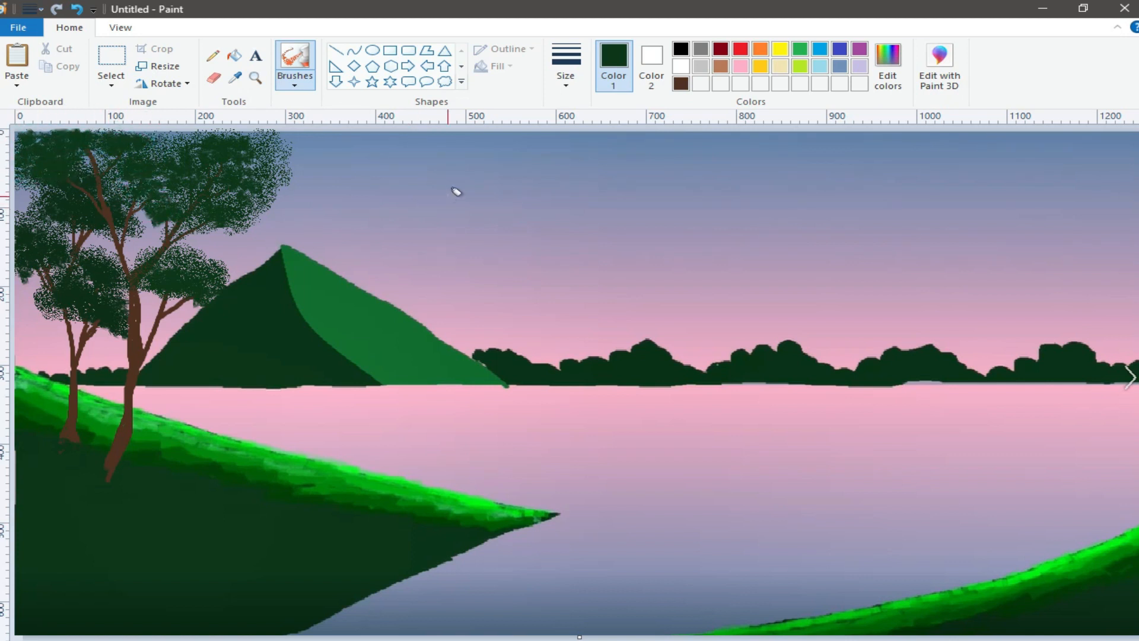
Fill in the sparse spots in both trees' foliage with dark green Crayon brush dabs
left_click(294, 82)
left_click(226, 221)
left_click(212, 204)
left_click(212, 157)
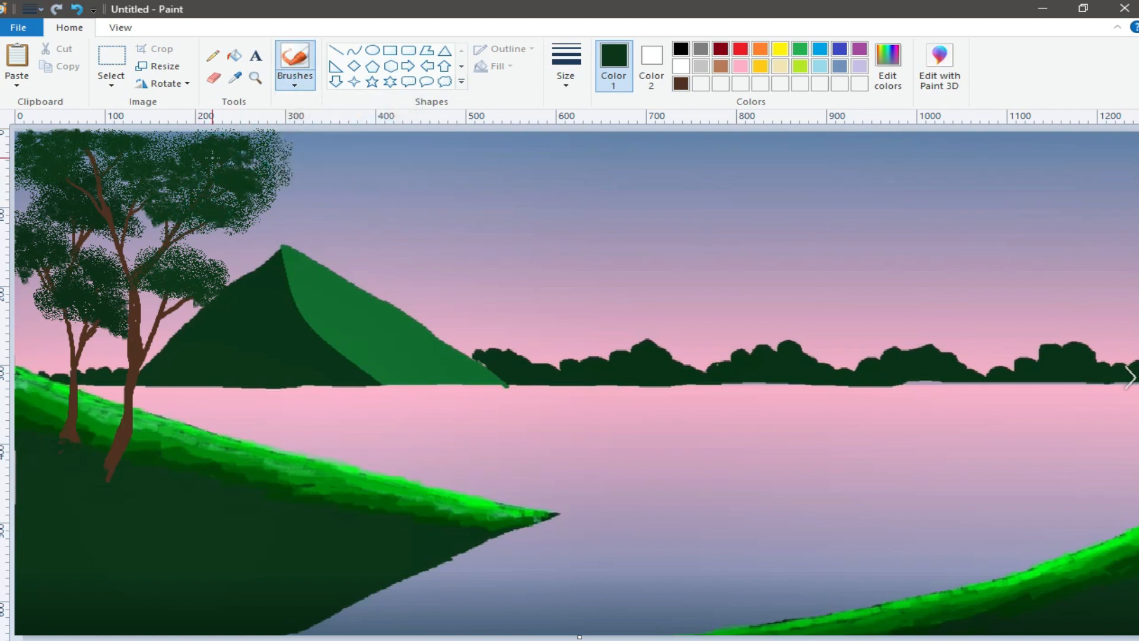
mouse_move(77, 159)
left_mouse_down()
mouse_move(80, 173)
mouse_move(46, 183)
mouse_move(58, 183)
left_mouse_up()
left_click(92, 148)
mouse_move(168, 265)
left_mouse_down()
mouse_move(147, 300)
mouse_move(141, 289)
mouse_move(193, 302)
left_mouse_up()
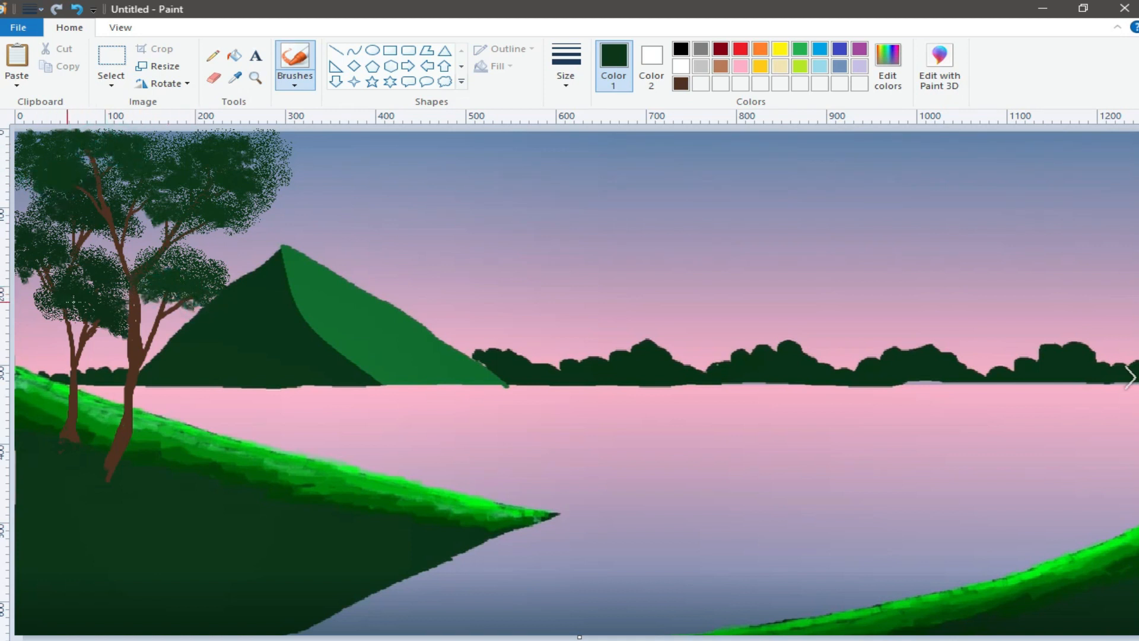
left_click_drag(90, 272, 115, 290)
Thicken and smooth the second tree's trunk with a dark brown brush
left_click(681, 83)
left_click(295, 85)
left_click(295, 106)
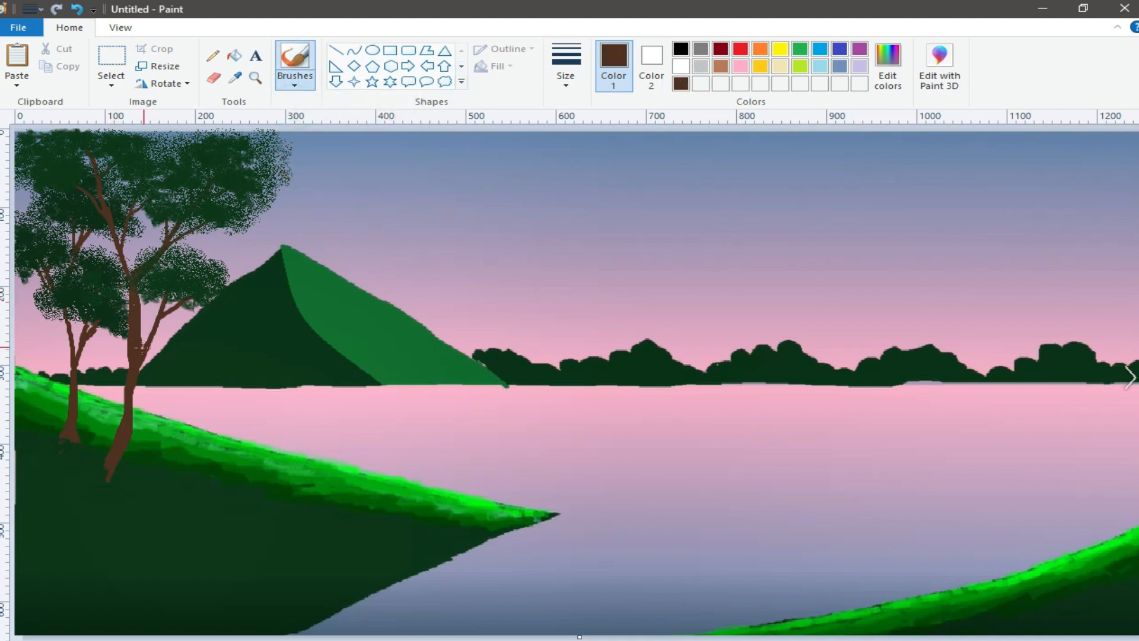
left_click_drag(126, 356, 121, 372)
left_click(566, 70)
left_click(569, 193)
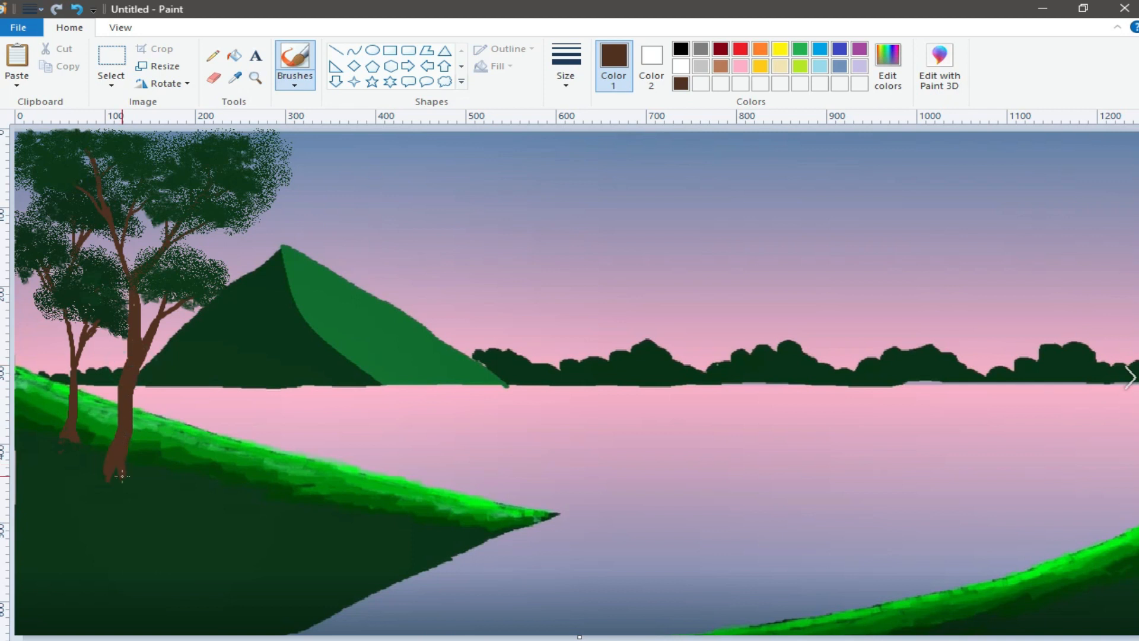
Paint spreading brown roots at the bases of both trees
left_click_drag(94, 458, 113, 447)
mouse_move(73, 419)
left_mouse_down()
mouse_move(85, 447)
mouse_move(71, 435)
mouse_move(47, 442)
mouse_move(55, 455)
mouse_move(68, 436)
mouse_move(70, 453)
mouse_move(113, 462)
left_mouse_up()
Pick the bank's dark green and trim the roots of both trees into short, tapered bases
left_click(236, 78)
left_click(113, 467)
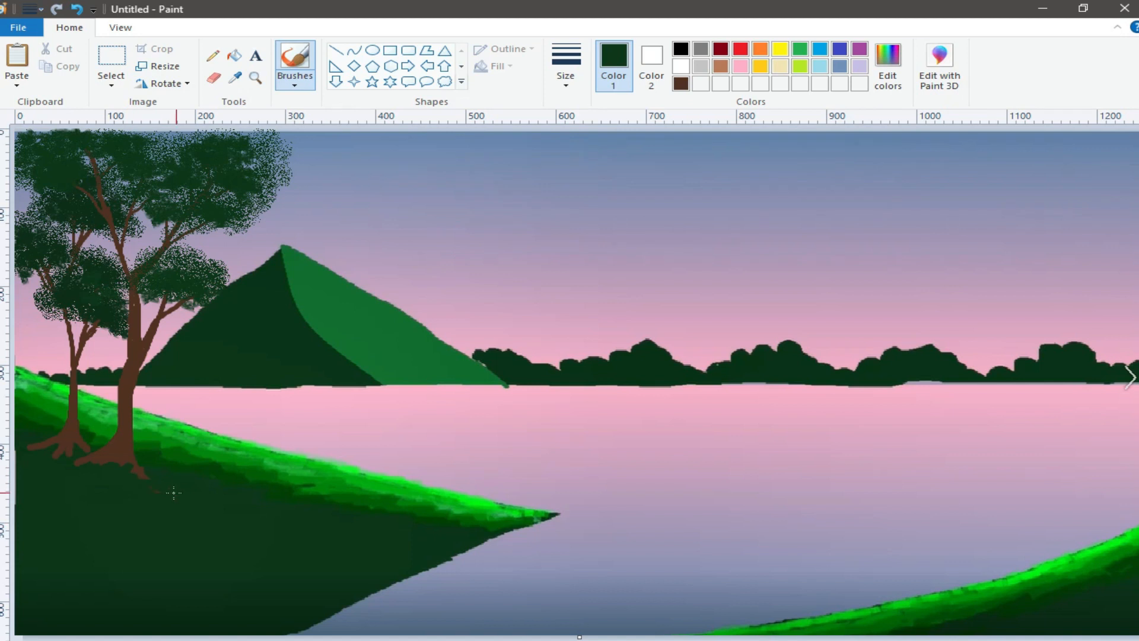
left_click(71, 453)
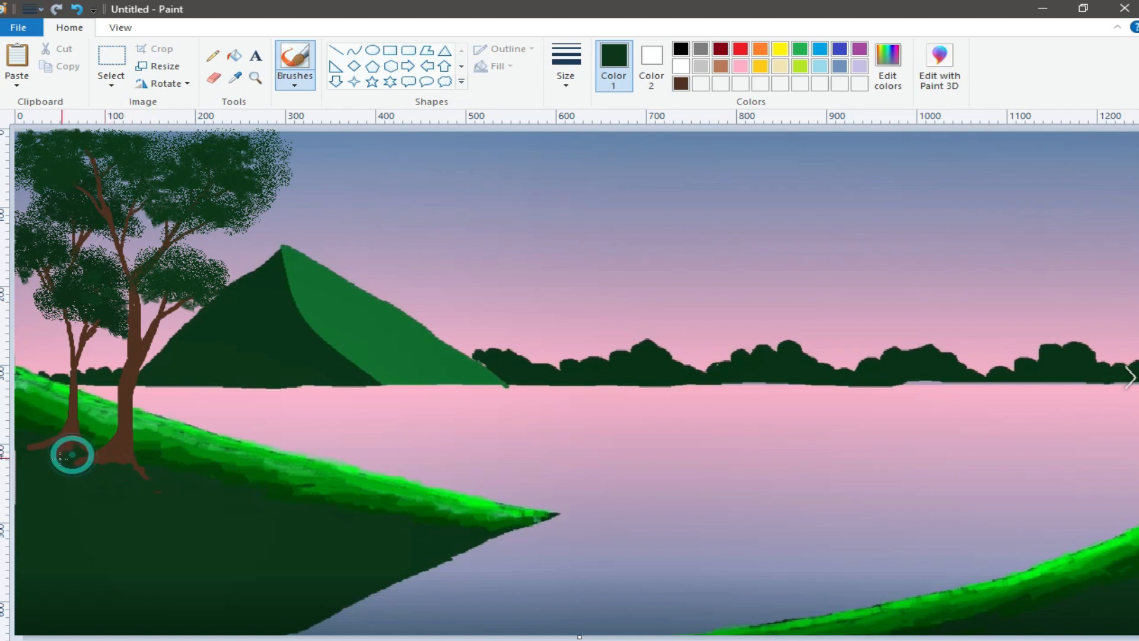
left_click(78, 474)
left_click_drag(57, 456, 34, 452)
left_click_drag(115, 463, 146, 475)
left_click(117, 462)
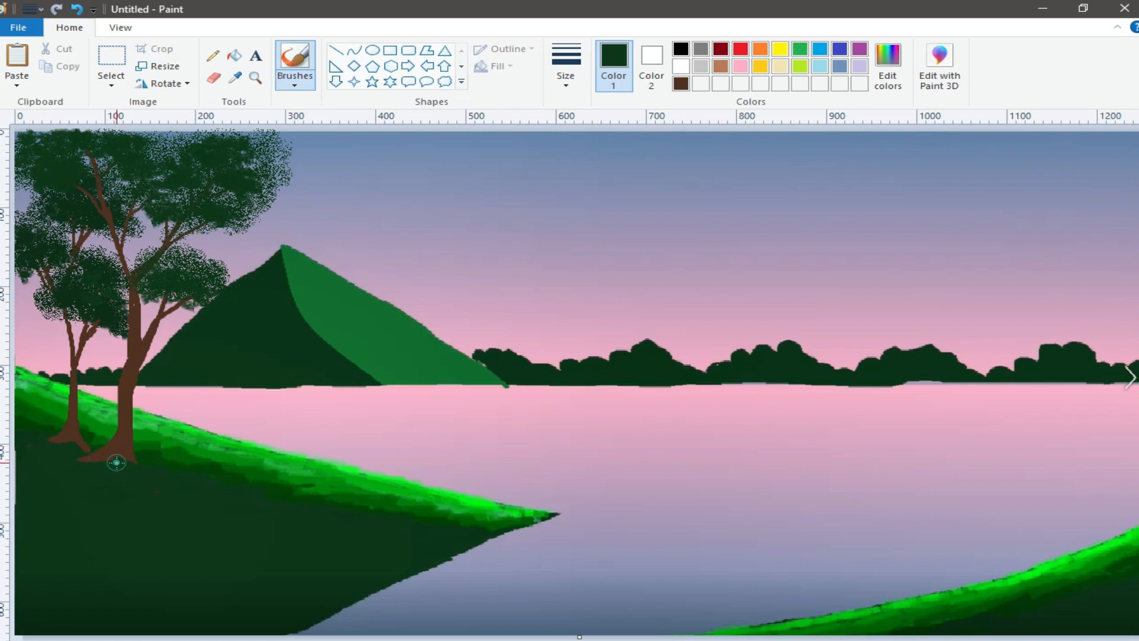
Dab dark green over the left bank below the trees to clean up stray brown marks
left_click(173, 539)
left_click(165, 555)
left_click(105, 571)
left_click(119, 573)
left_click(1135, 378)
Draw a thin, slightly slanted dark brown palm trunk with the Line tool, rising above the bushes at the horizon's far right
left_click(681, 83)
left_click(336, 50)
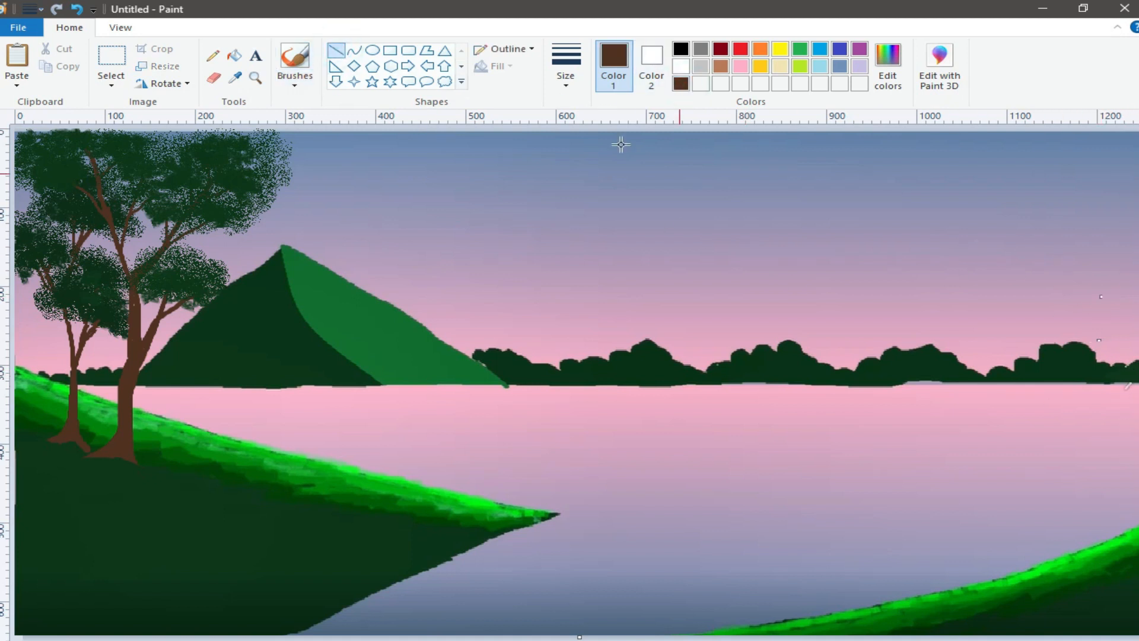
left_click(566, 77)
left_click(593, 205)
left_click_drag(1100, 274, 1106, 365)
left_click(508, 49)
left_click(522, 89)
left_click(1069, 353)
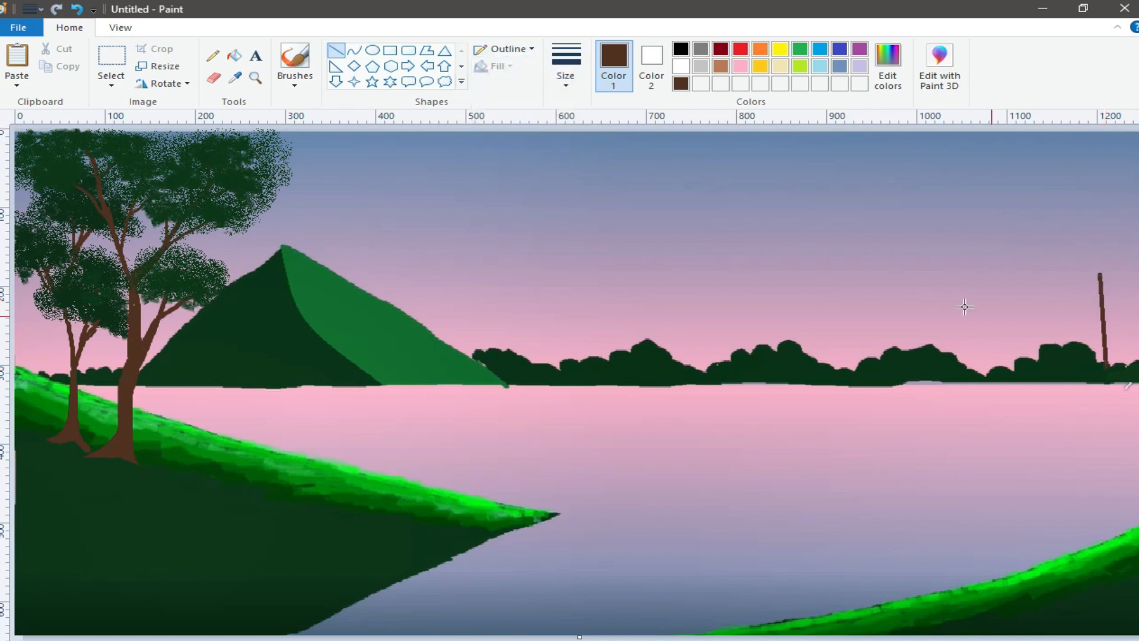
Sample the mountain's dark green and brush short fronds radiating from the top of the palm trunk
left_click(295, 83)
left_click(297, 135)
left_click(240, 77)
left_click(298, 365)
left_click(566, 77)
left_click(574, 137)
mouse_move(1102, 277)
left_mouse_down()
mouse_move(1119, 292)
mouse_move(1125, 275)
left_mouse_up()
mouse_move(1102, 276)
left_mouse_down()
mouse_move(1113, 263)
mouse_move(1082, 264)
mouse_move(1085, 279)
left_mouse_up()
mouse_move(1099, 277)
left_mouse_down()
mouse_move(1096, 296)
mouse_move(1124, 284)
mouse_move(1113, 260)
left_mouse_up()
mouse_move(1100, 275)
left_mouse_down()
mouse_move(1095, 261)
mouse_move(1082, 271)
mouse_move(1090, 255)
left_mouse_up()
mouse_move(1101, 274)
left_mouse_down()
mouse_move(1098, 251)
mouse_move(1117, 253)
mouse_move(1103, 272)
mouse_move(1122, 287)
left_mouse_up()
left_click_drag(1100, 276, 1081, 288)
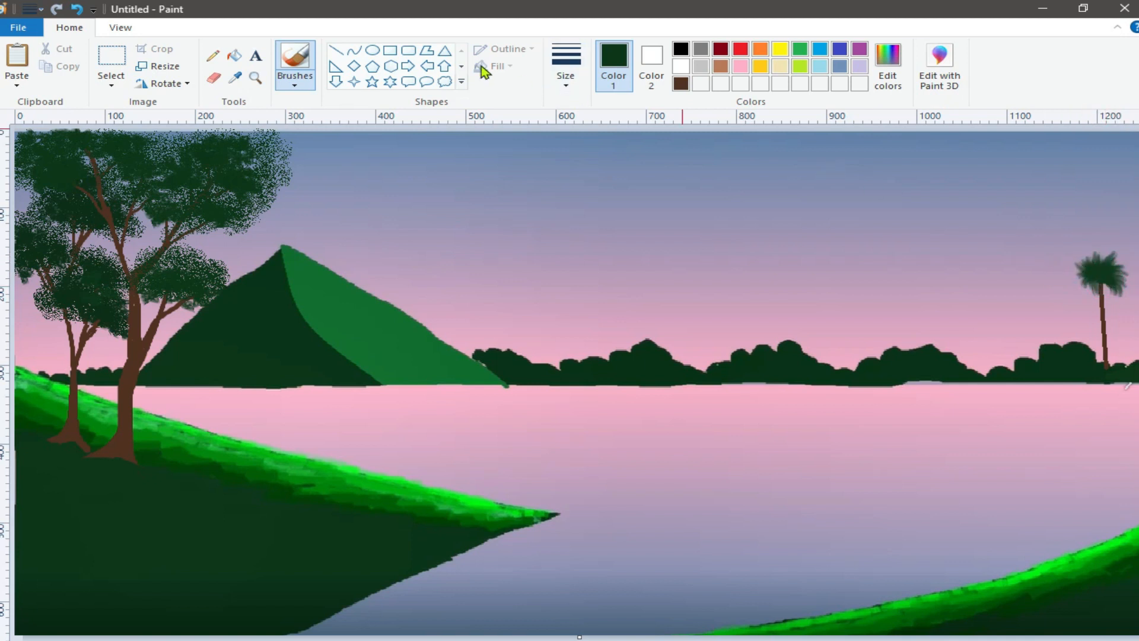
Make a free-form selection around the palm crown, copy it, and paste three copies over the bushes left of the first palm
left_click(111, 85)
left_click(172, 135)
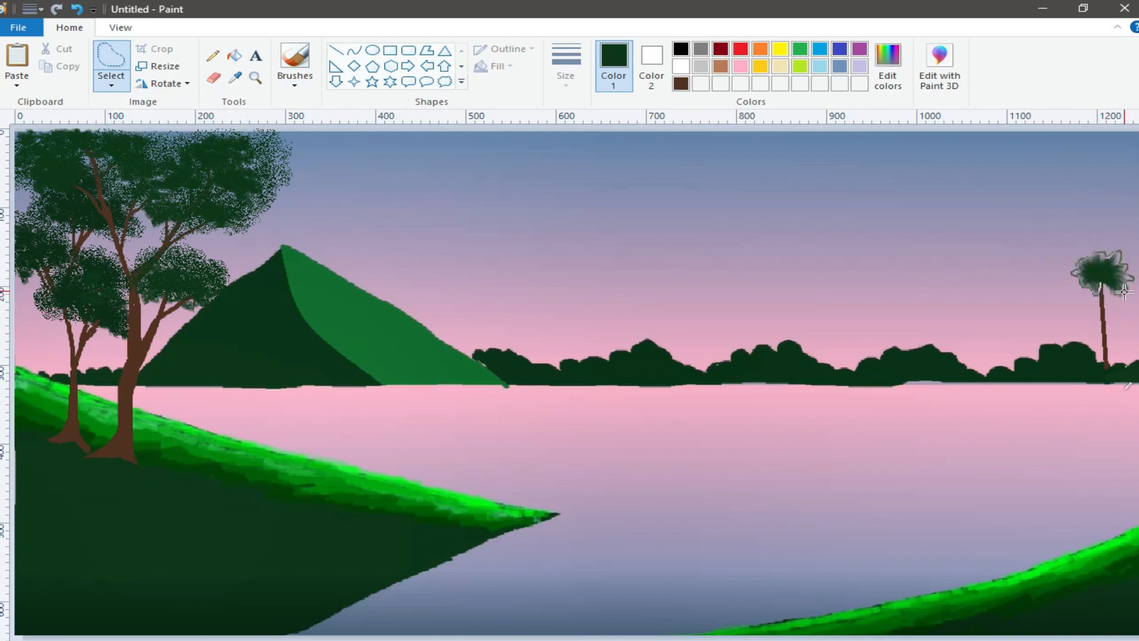
left_click_drag(1097, 288, 1096, 286)
right_click(1094, 270)
left_click(1035, 299)
left_click(17, 83)
left_click(37, 106)
mouse_move(49, 157)
left_mouse_down()
mouse_move(1006, 256)
mouse_move(1050, 297)
mouse_move(1118, 280)
mouse_move(1006, 262)
mouse_move(974, 295)
mouse_move(1028, 363)
left_mouse_up()
Draw straight dark brown trunks from the copied palm crowns down to the bushes with the Line tool
left_click(335, 50)
left_click(681, 83)
left_click_drag(1064, 302, 1065, 348)
left_click_drag(986, 308, 990, 372)
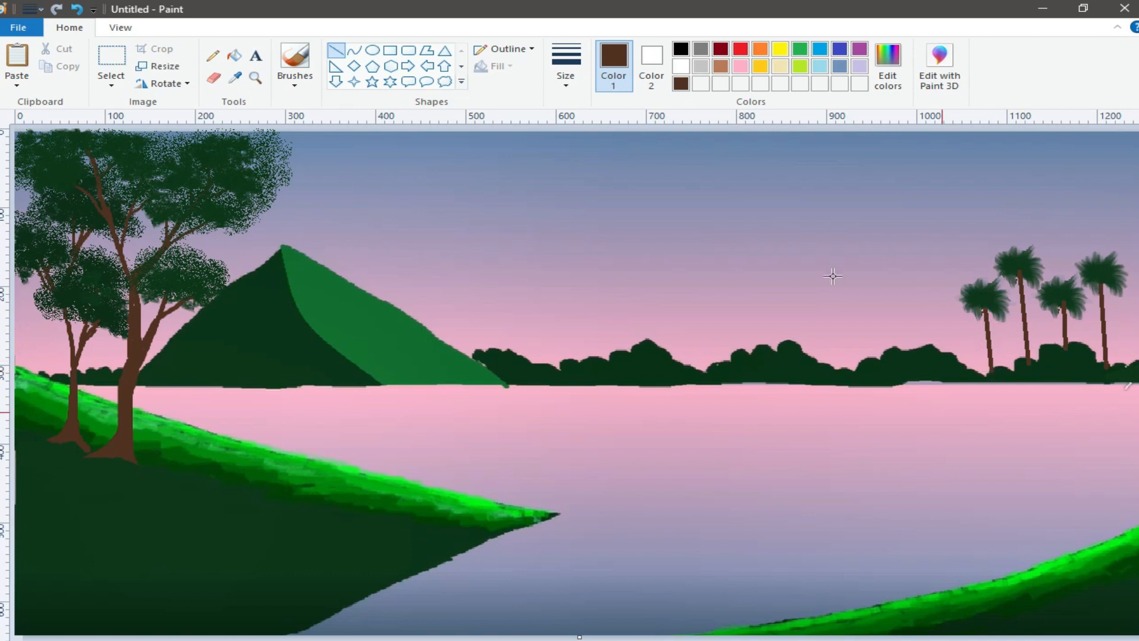
Sample the bushes' dark green and brush foliage over the palm trunk bases and along the tops of the neighbouring bushes
left_click(286, 89)
left_click(332, 139)
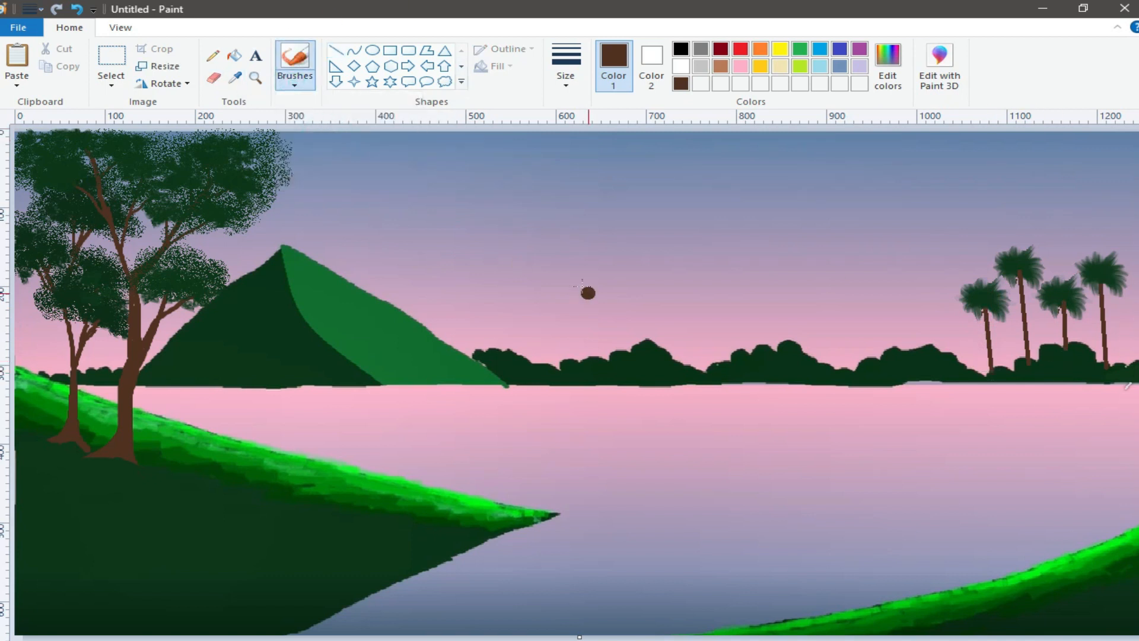
left_click(234, 77)
left_click(894, 362)
left_click_drag(1006, 368, 1027, 365)
left_click(1066, 349)
left_click(1107, 364)
left_click(1119, 368)
mouse_move(1119, 368)
left_mouse_down()
mouse_move(1105, 368)
mouse_move(1125, 361)
left_mouse_up()
left_click(870, 354)
left_click_drag(883, 350, 940, 352)
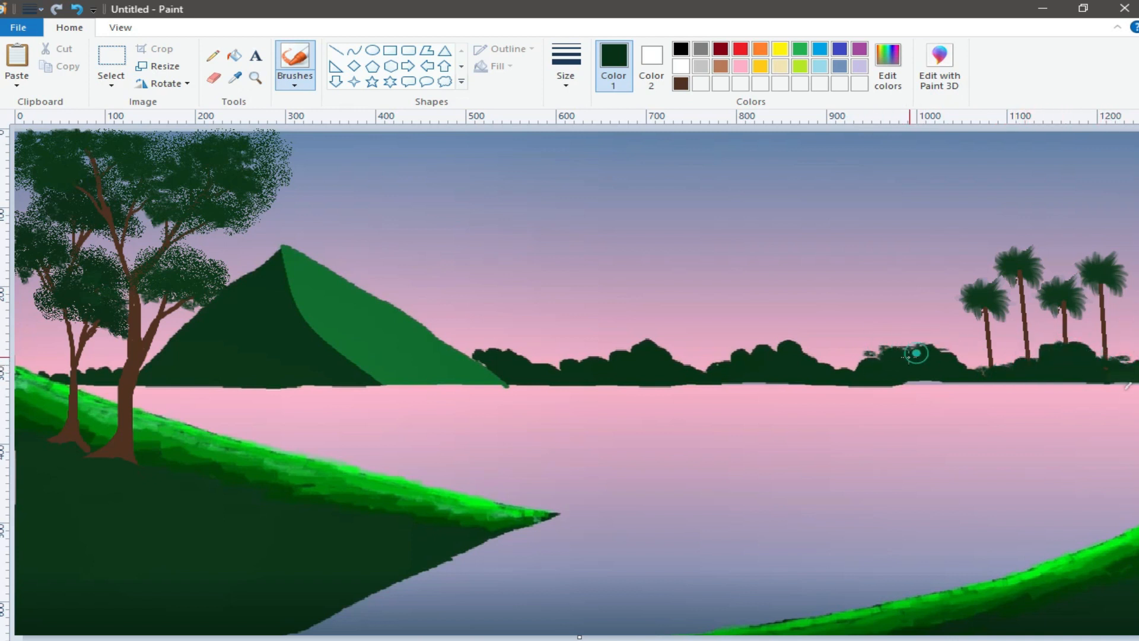